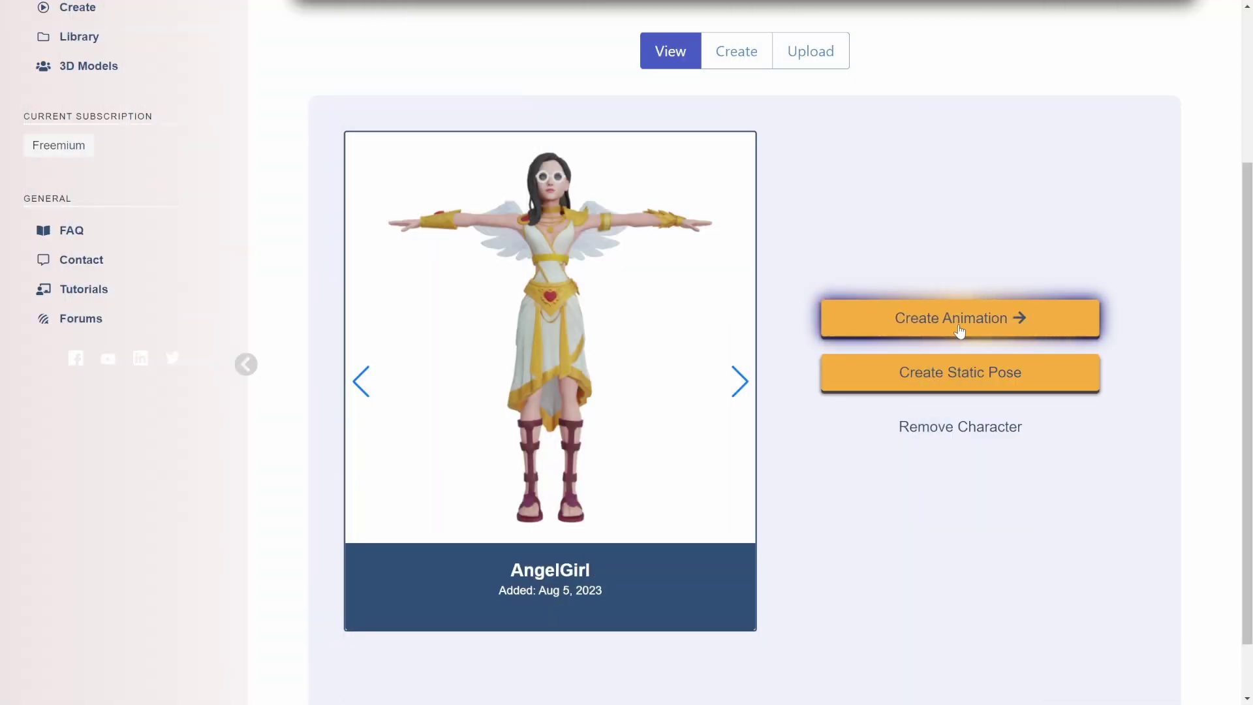
# - Start a new animation from the AngelGirl character on the 3D Models page
pyautogui.click(969, 330)
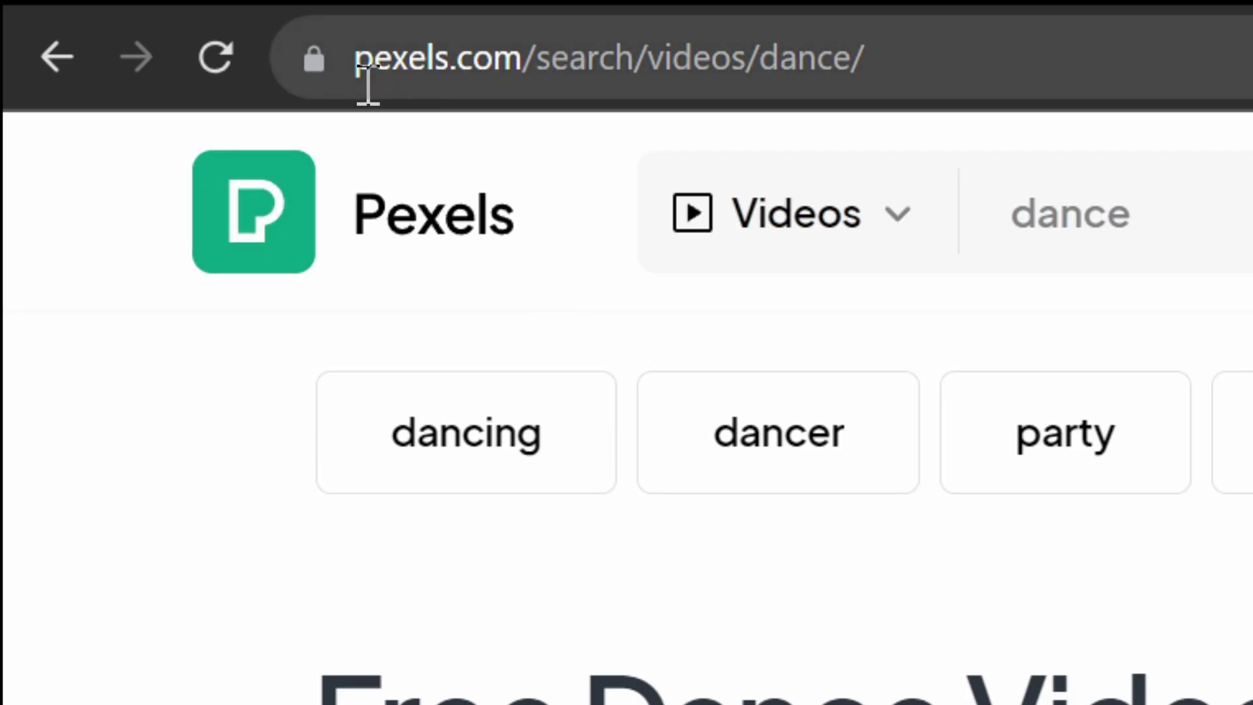
# - Search Pexels videos and download the living-room dance clip at Full HD 1080×1920
pyautogui.click(859, 222)
pyautogui.click(862, 460)
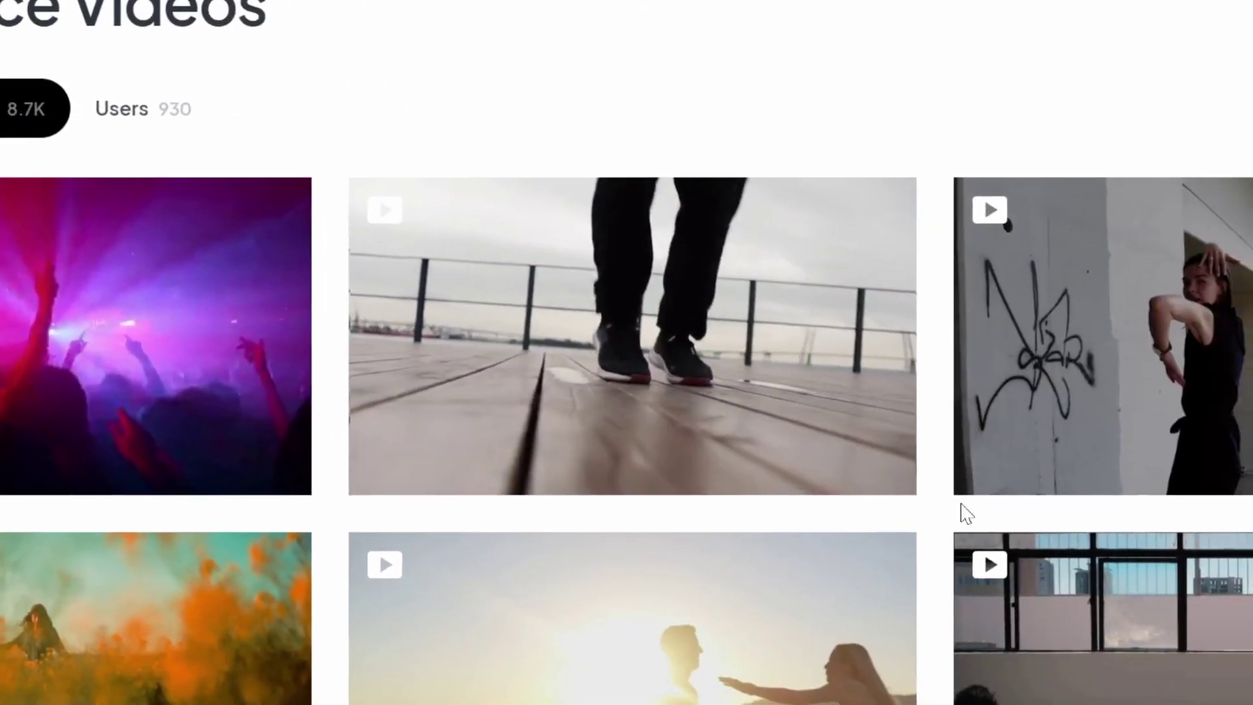
pyautogui.scroll(-5, 1140, 539)
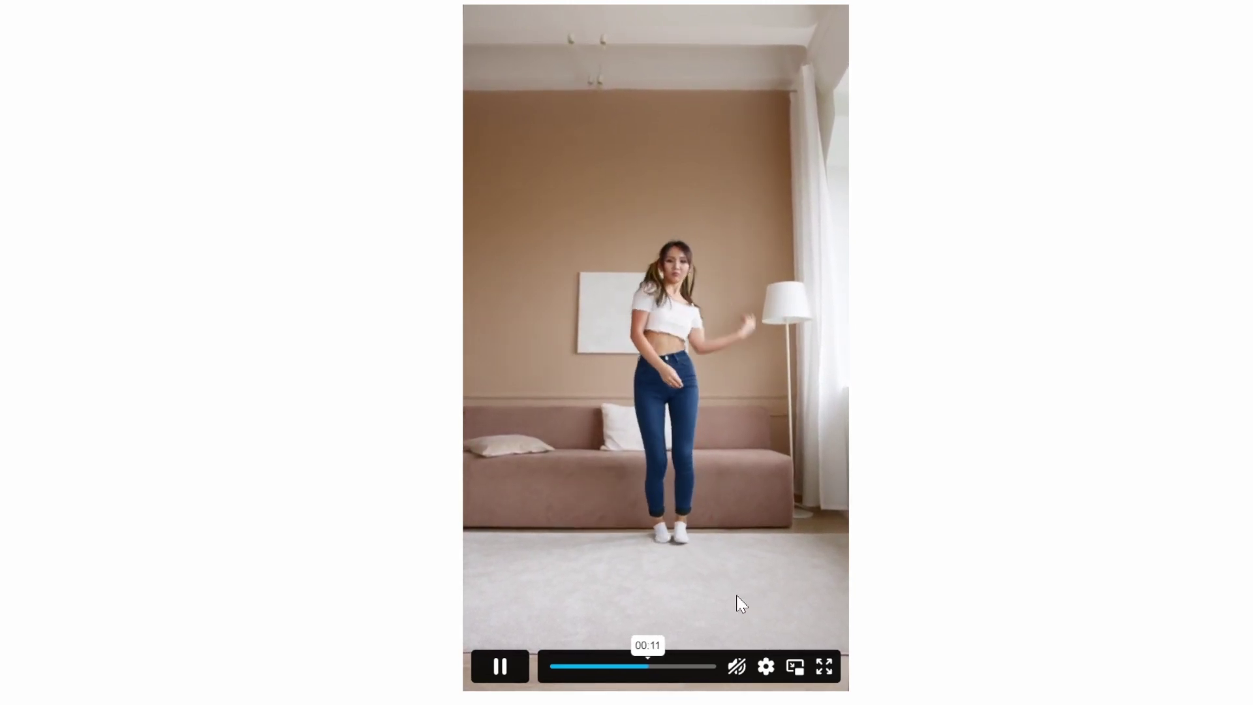
pyautogui.click(499, 666)
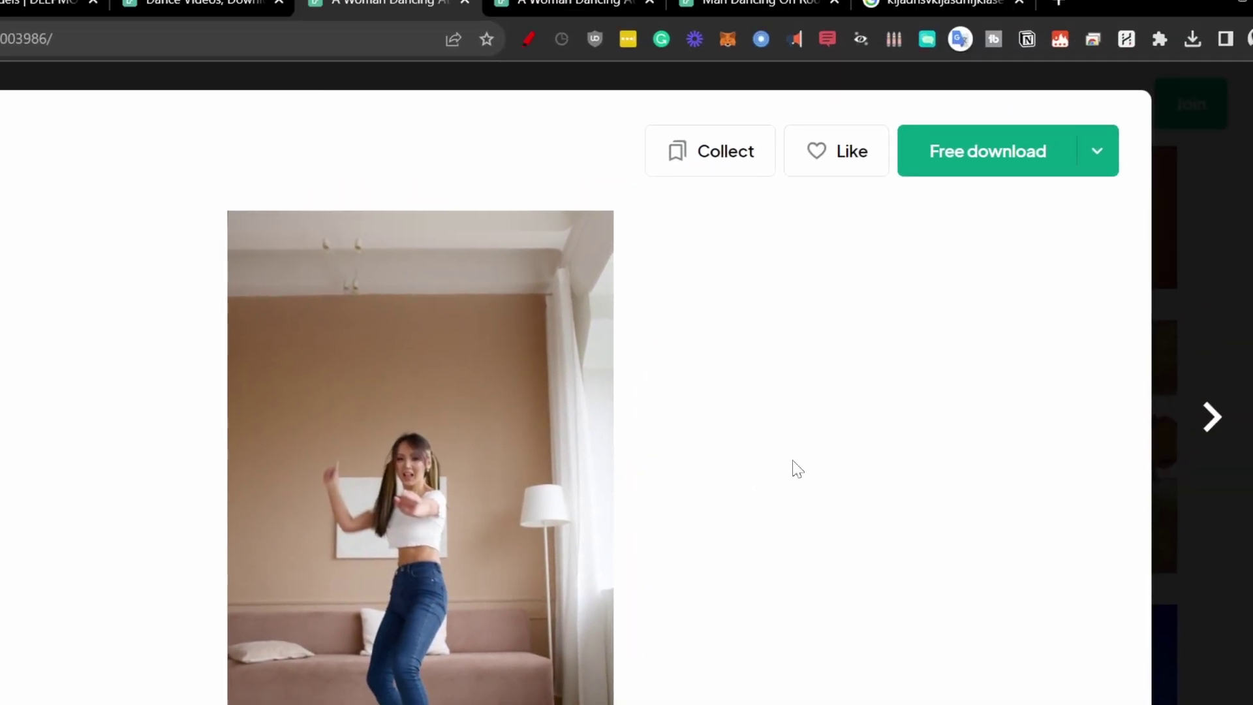
pyautogui.click(1102, 152)
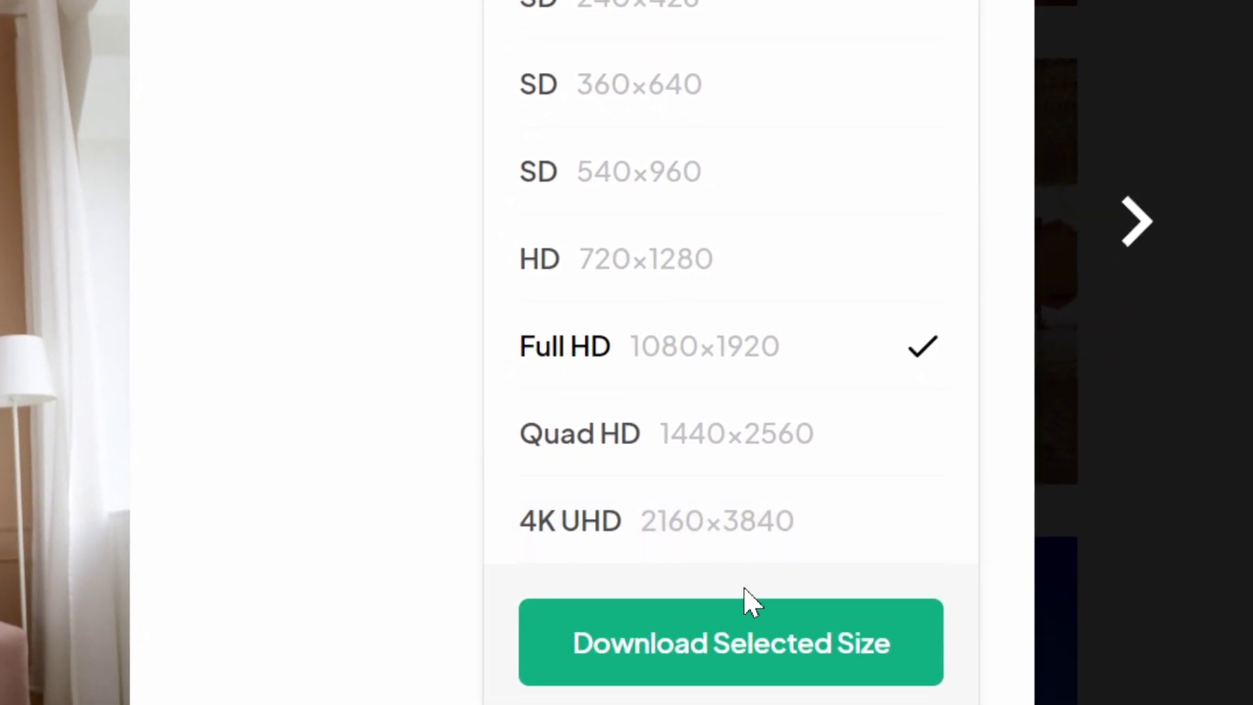
pyautogui.click(799, 676)
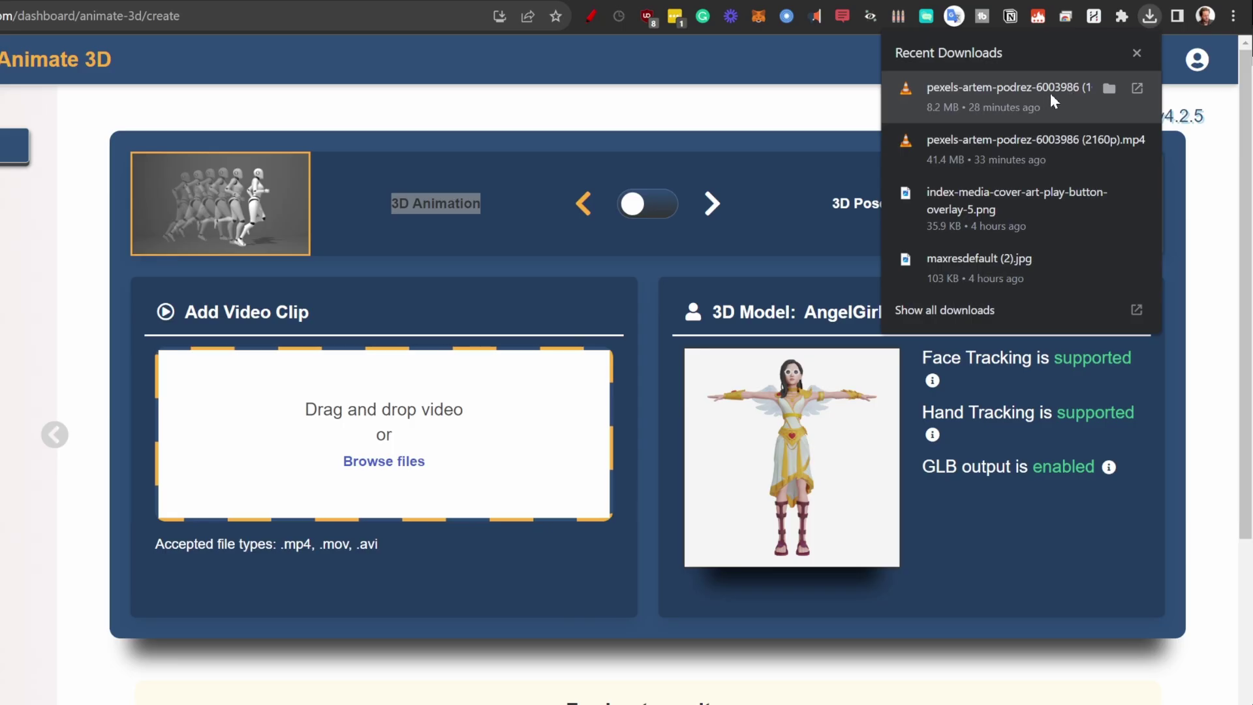
# - Upload the downloaded dance clip and rename it DancingGirl
pyautogui.moveTo(1007, 95); pyautogui.dragTo(401, 426)
pyautogui.hotkey('ctrl', 'a')
pyautogui.write('DancingGirl')
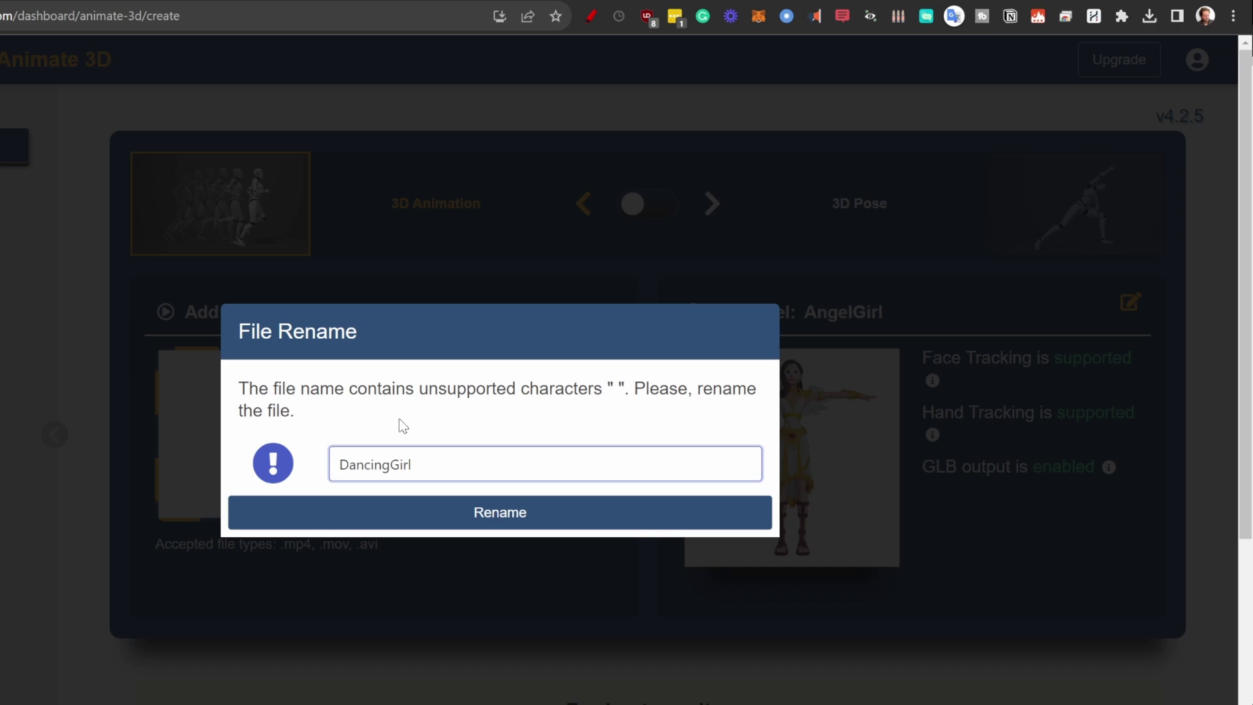
pyautogui.click(450, 516)
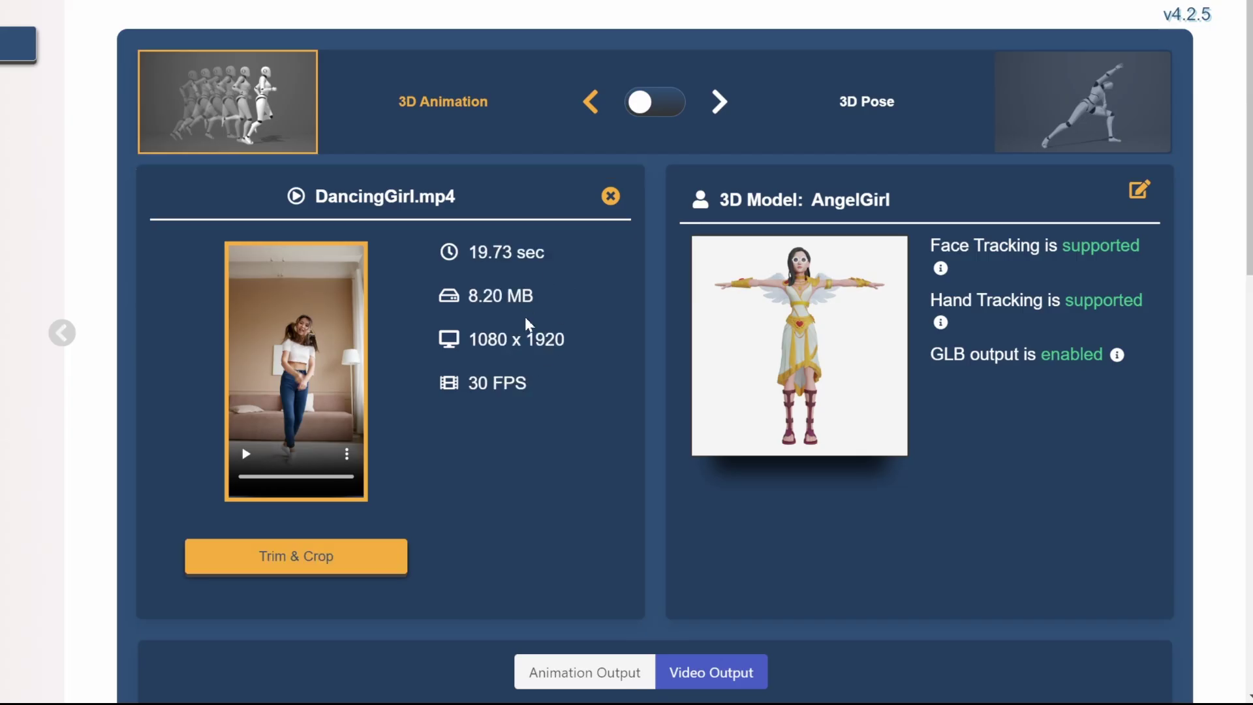
# - Trim DancingGirl.mp4 so it ends at 00:15 and save the trim
pyautogui.click(328, 571)
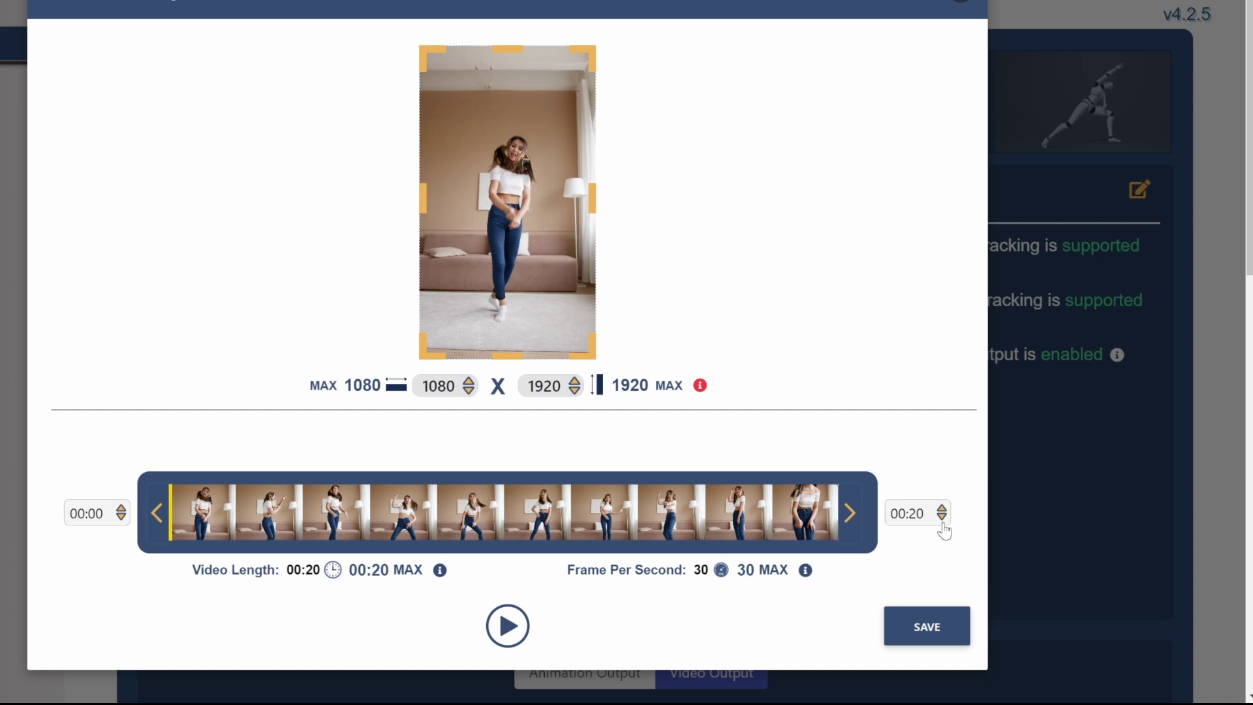
pyautogui.click(942, 518)
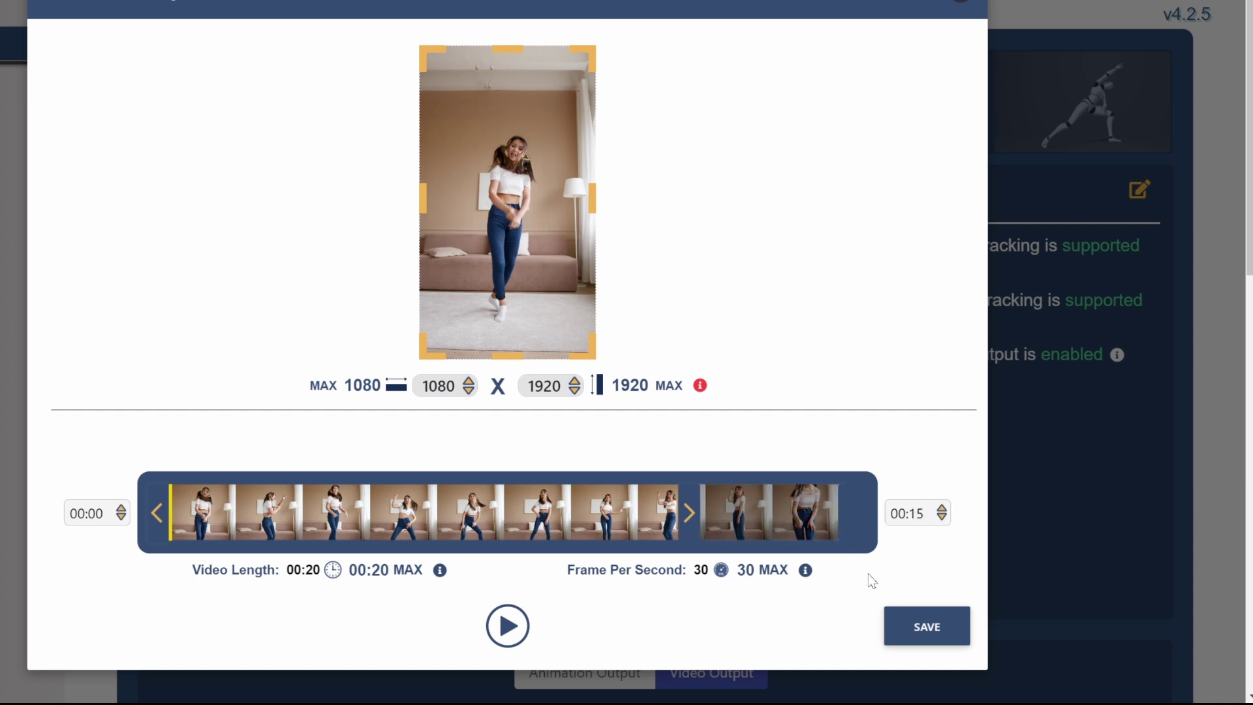
pyautogui.click(928, 627)
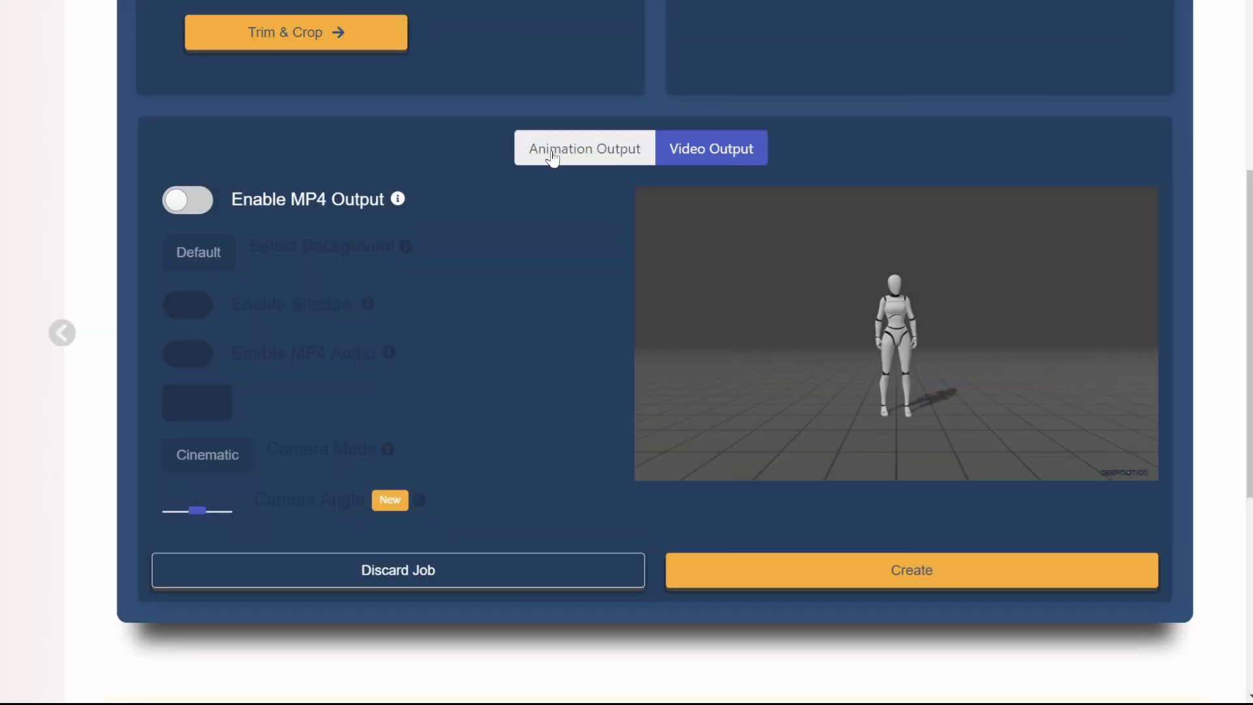
# - Review the animation output settings and enable MP4 video output
pyautogui.click(587, 154)
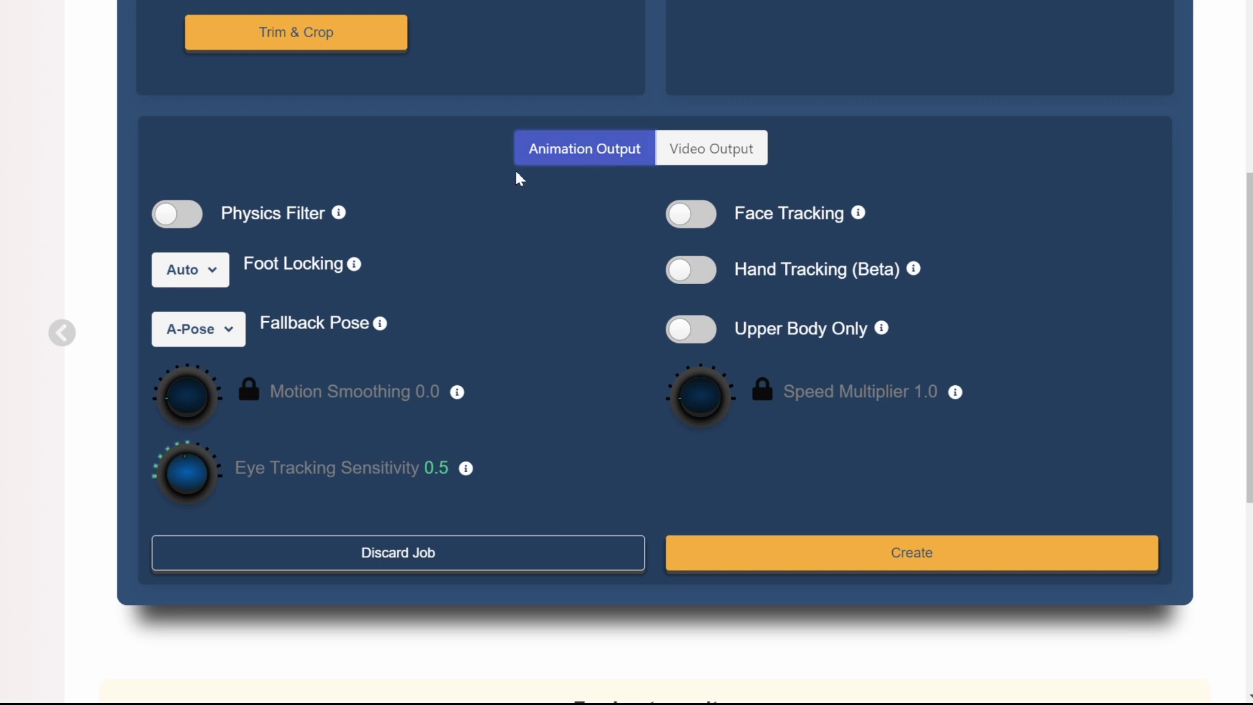
pyautogui.moveTo(337, 216)
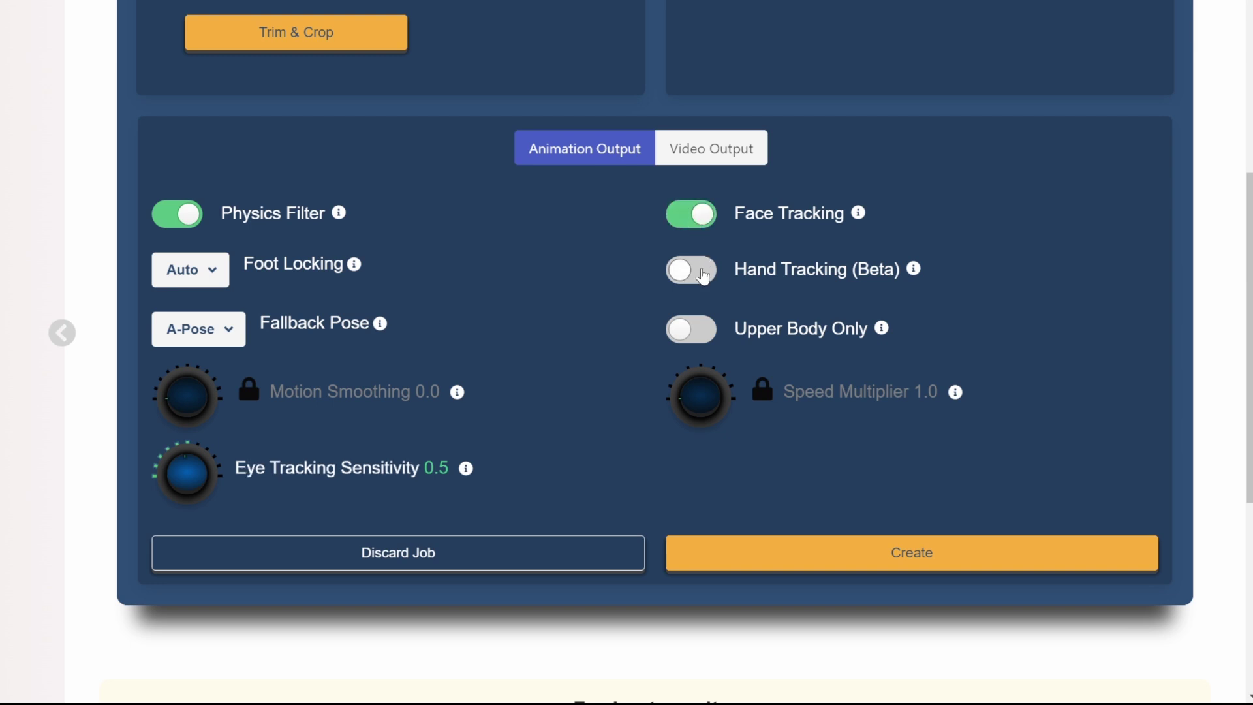
pyautogui.click(710, 158)
pyautogui.click(193, 200)
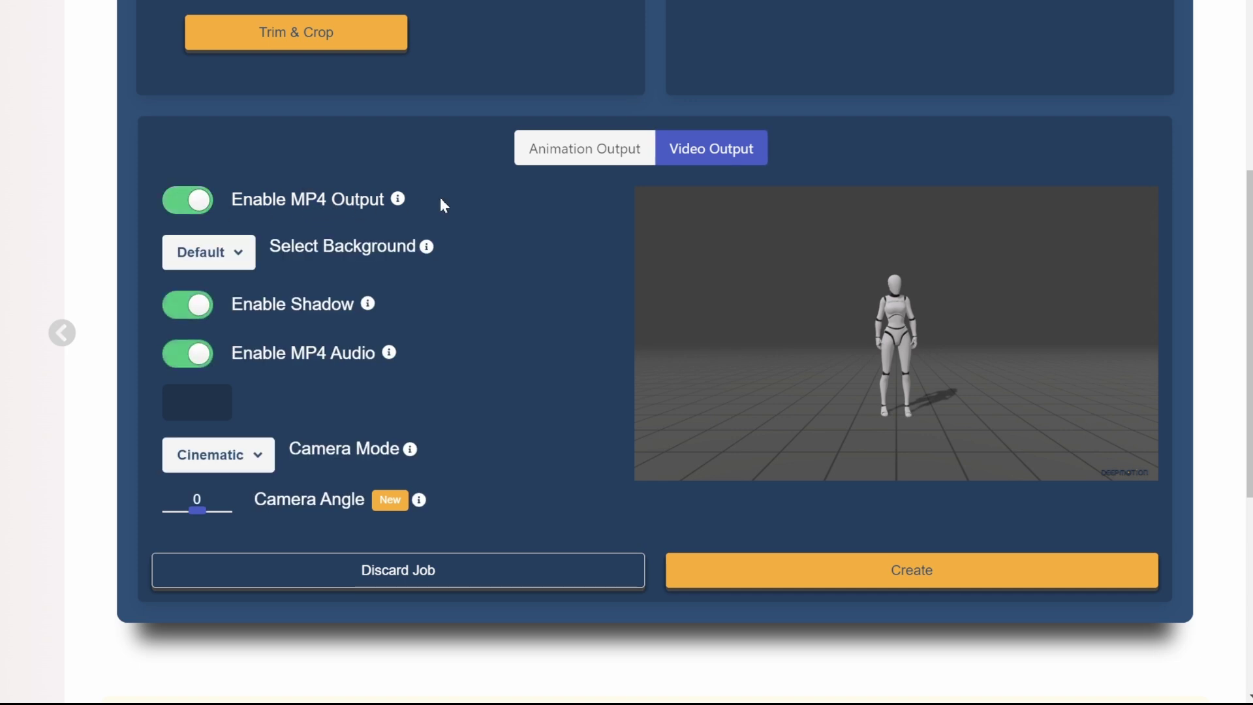
# - Keep Cinematic camera mode and set a solid bright green video background
pyautogui.click(257, 466)
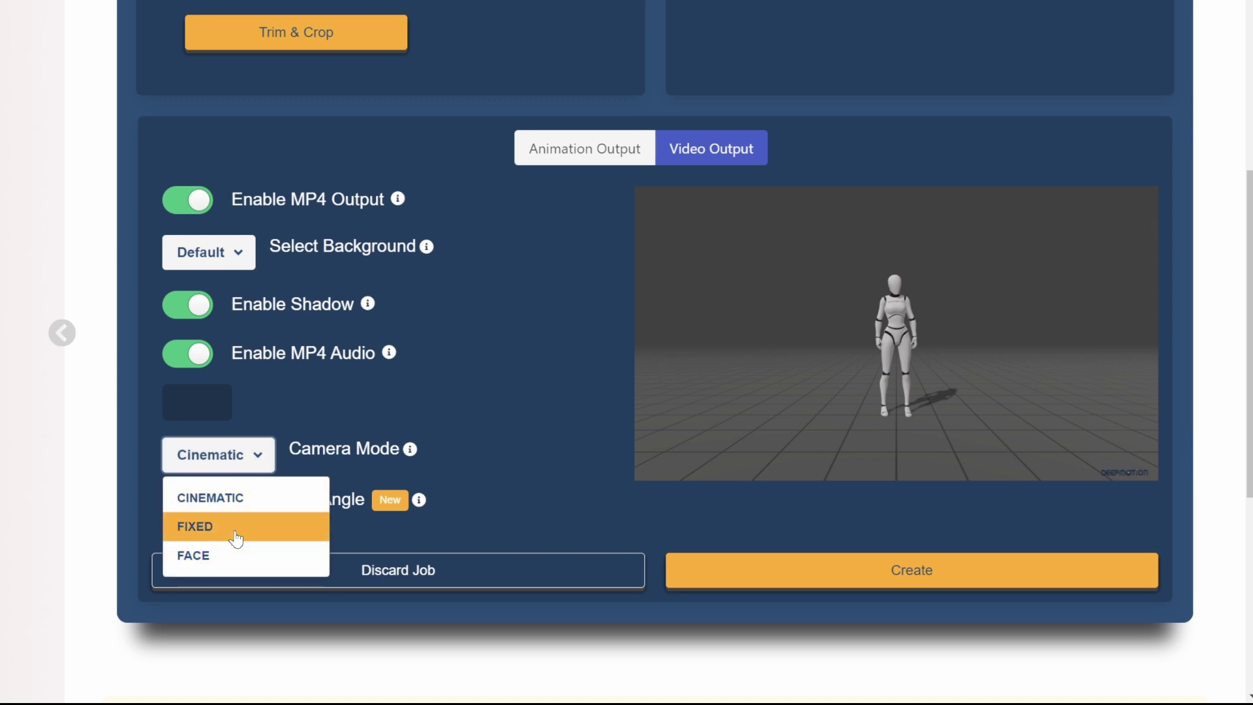
pyautogui.click(283, 259)
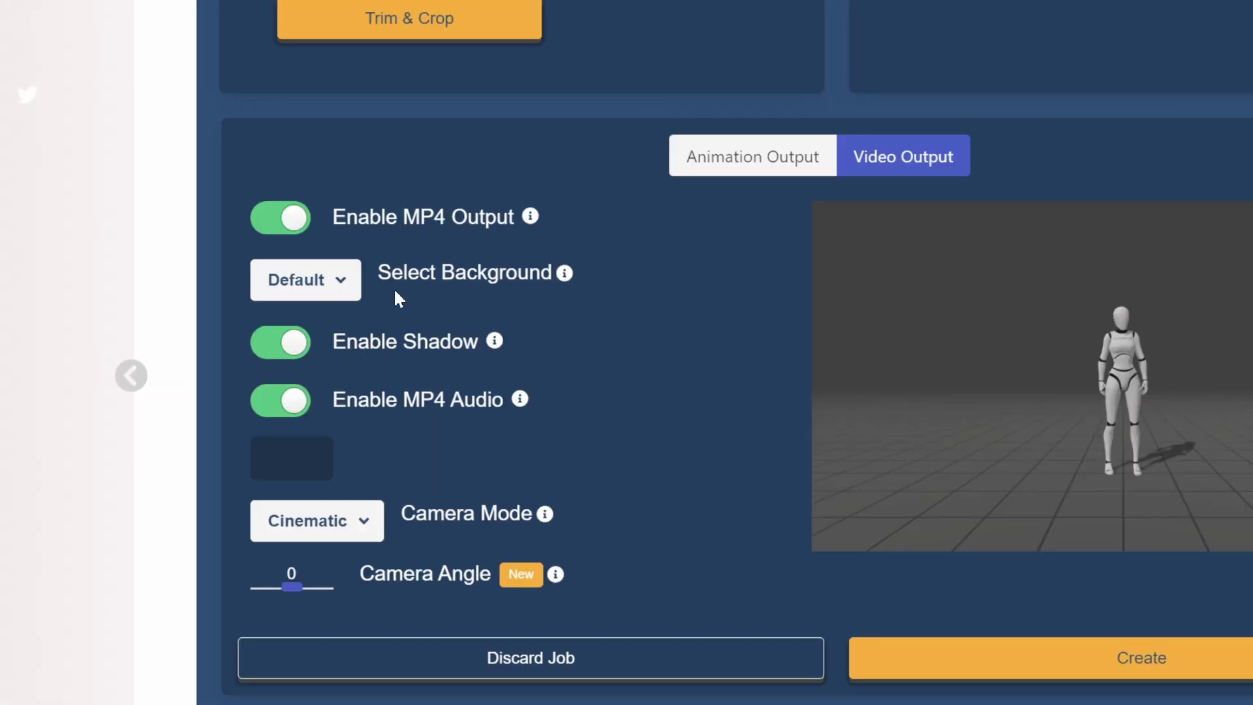
pyautogui.click(339, 288)
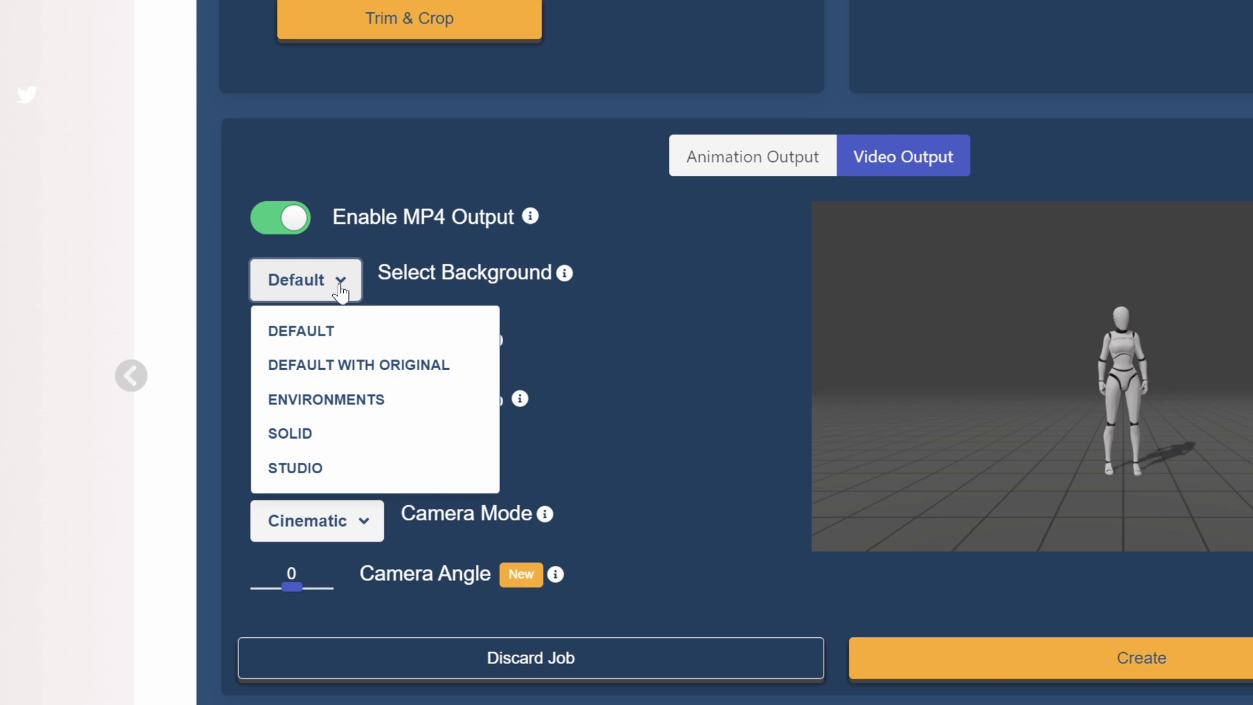
pyautogui.click(322, 436)
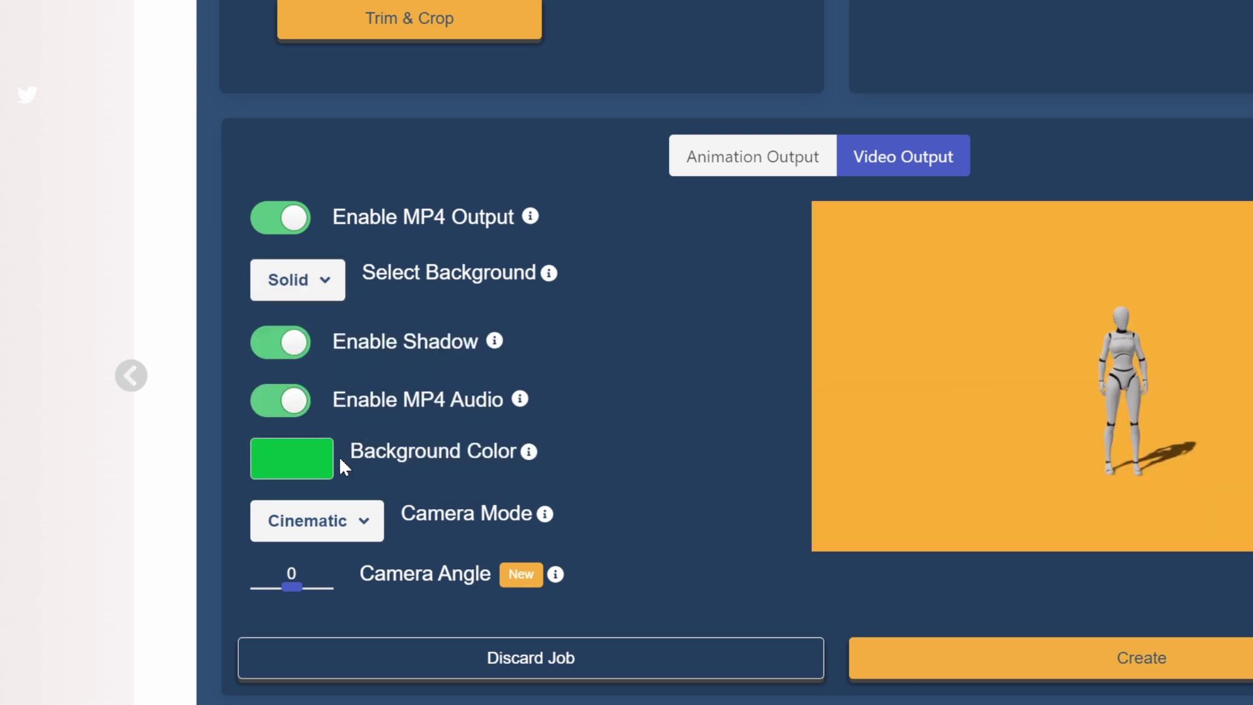
pyautogui.click(296, 479)
pyautogui.click(933, 592)
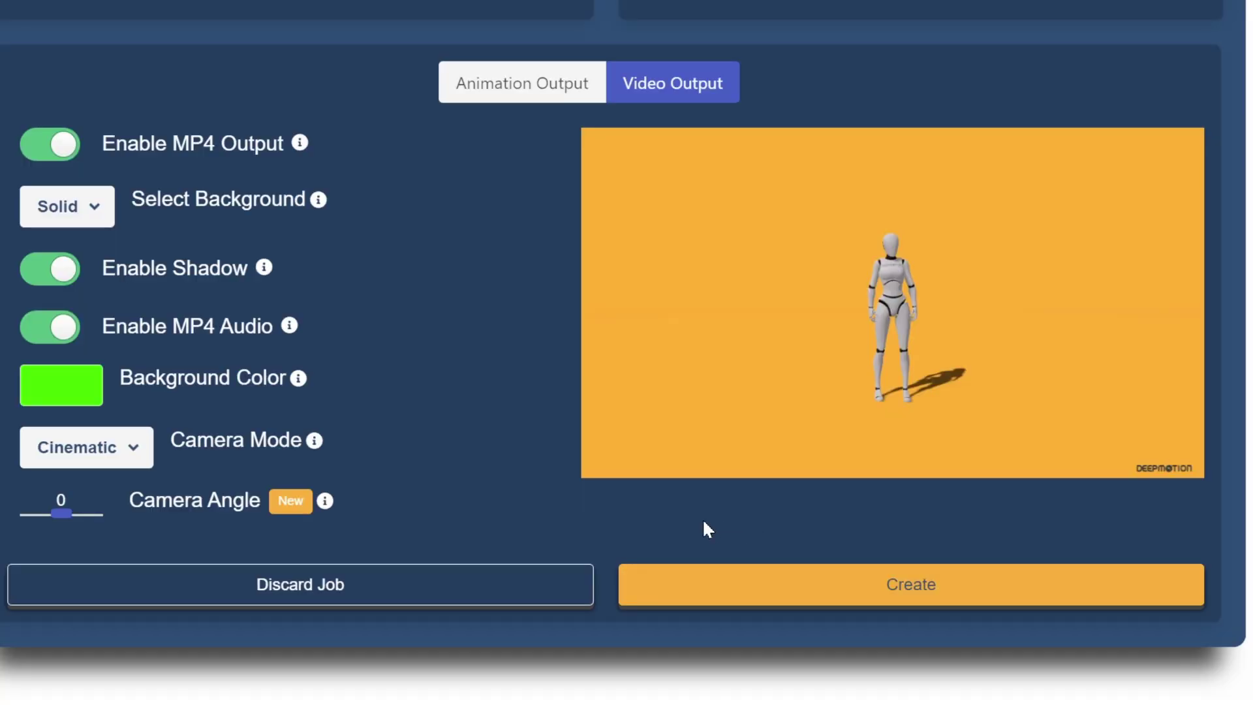
# - Review the DancingGirl.mp4 job's credit cost and settings, then start generating the animation
pyautogui.click(849, 604)
pyautogui.scroll(-2, 756, 317)
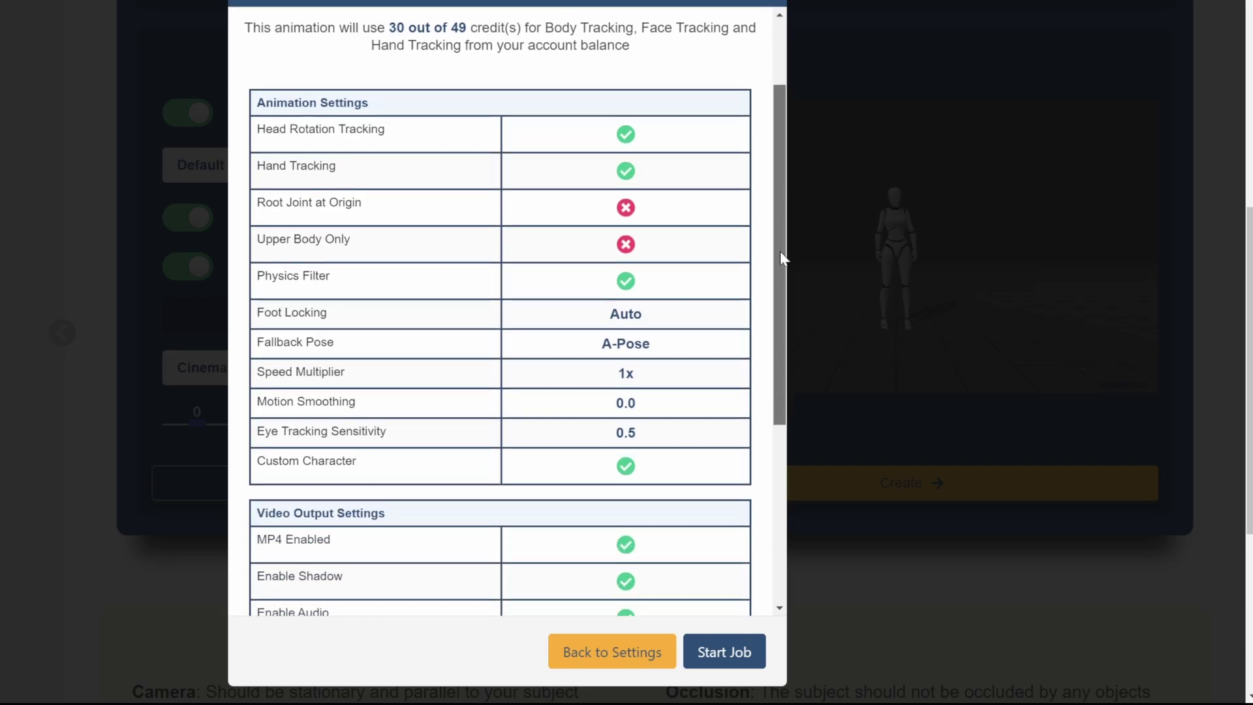
pyautogui.scroll(-5, 780, 251)
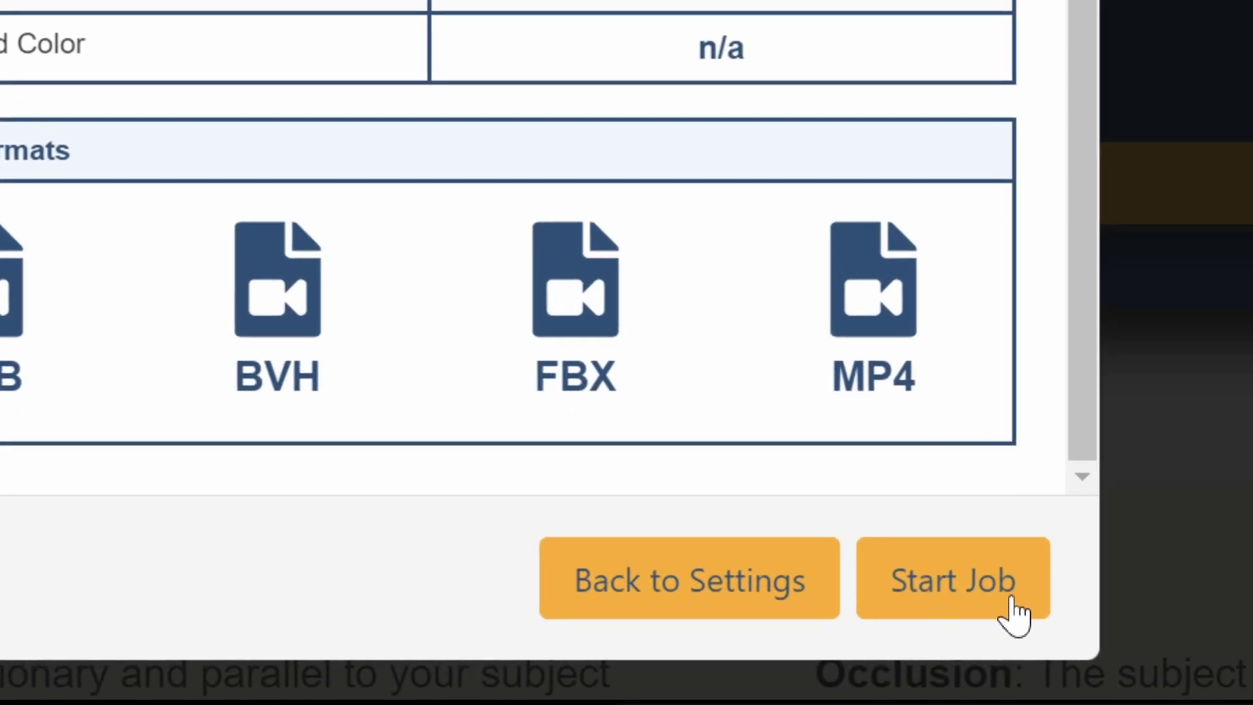
pyautogui.click(982, 607)
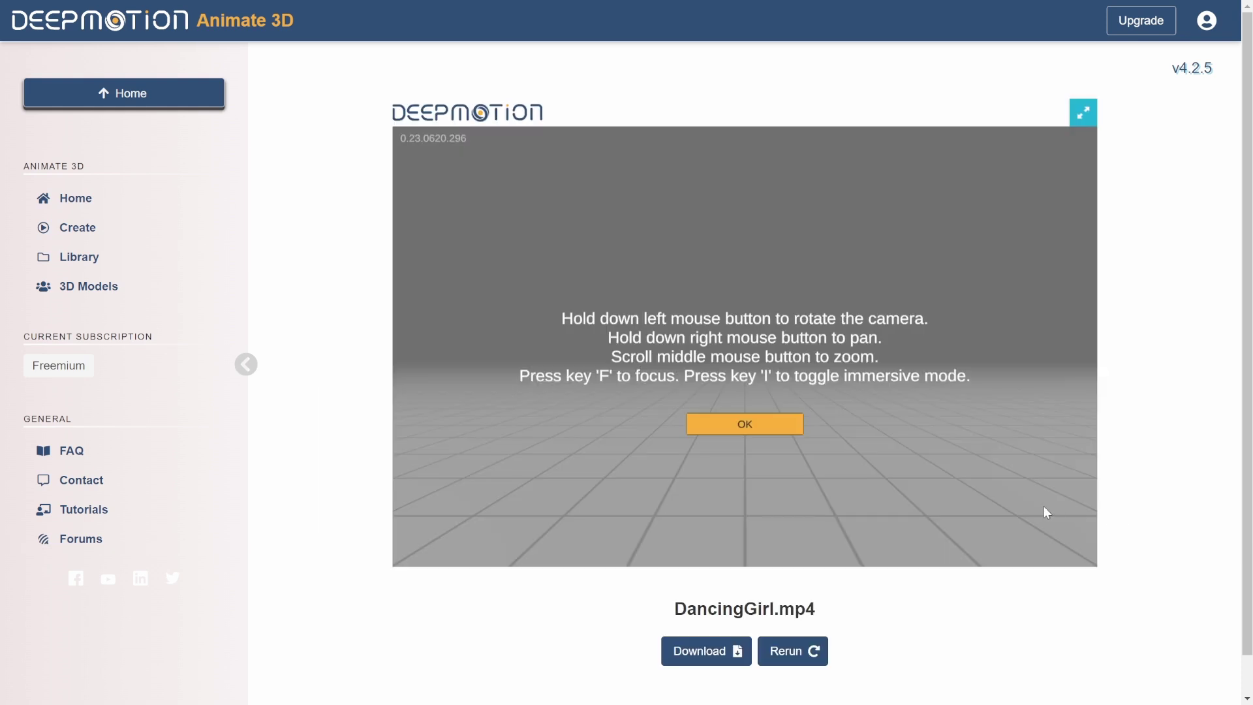
# - Dismiss the viewer prompt and download the AngelGirl dance animation in MP4 format
pyautogui.click(752, 425)
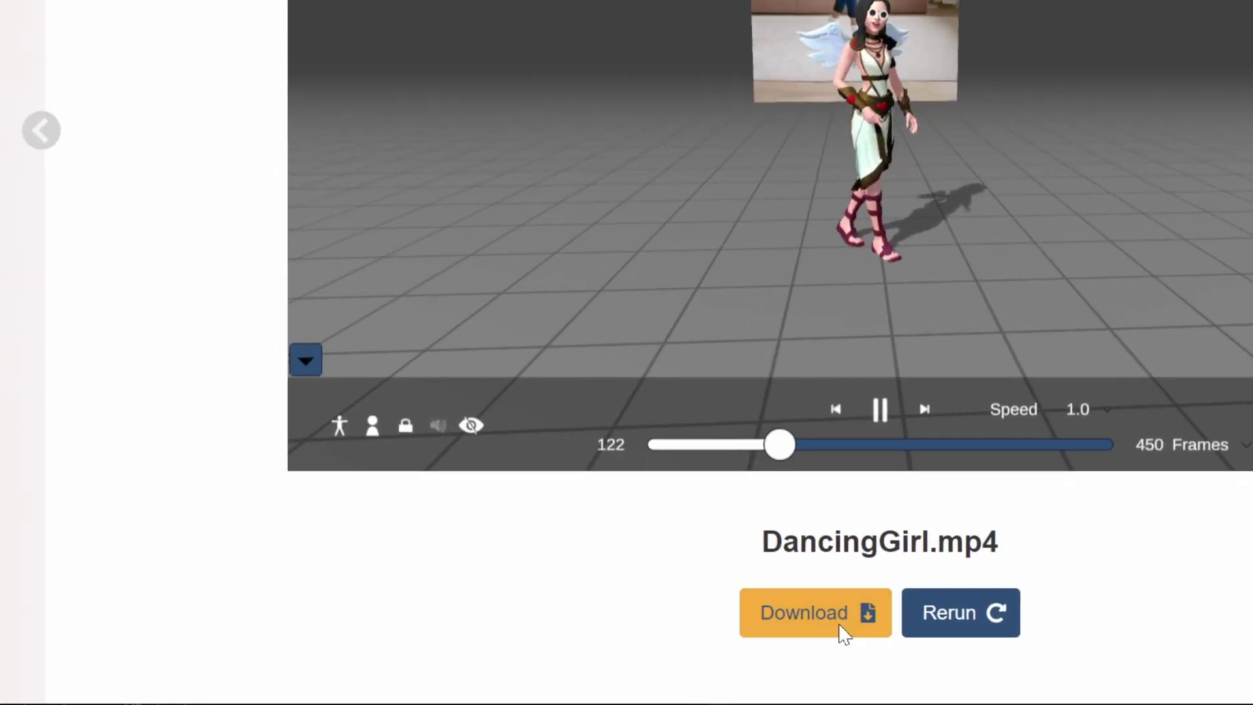
pyautogui.click(841, 627)
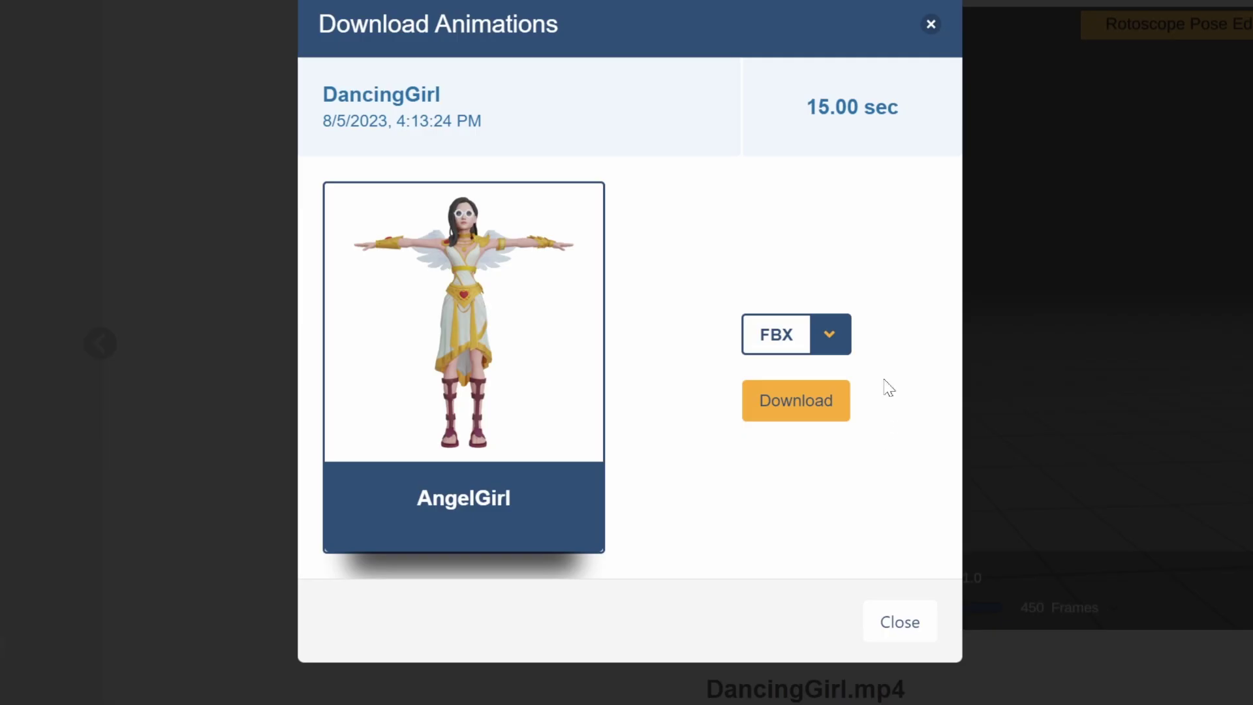
pyautogui.click(828, 337)
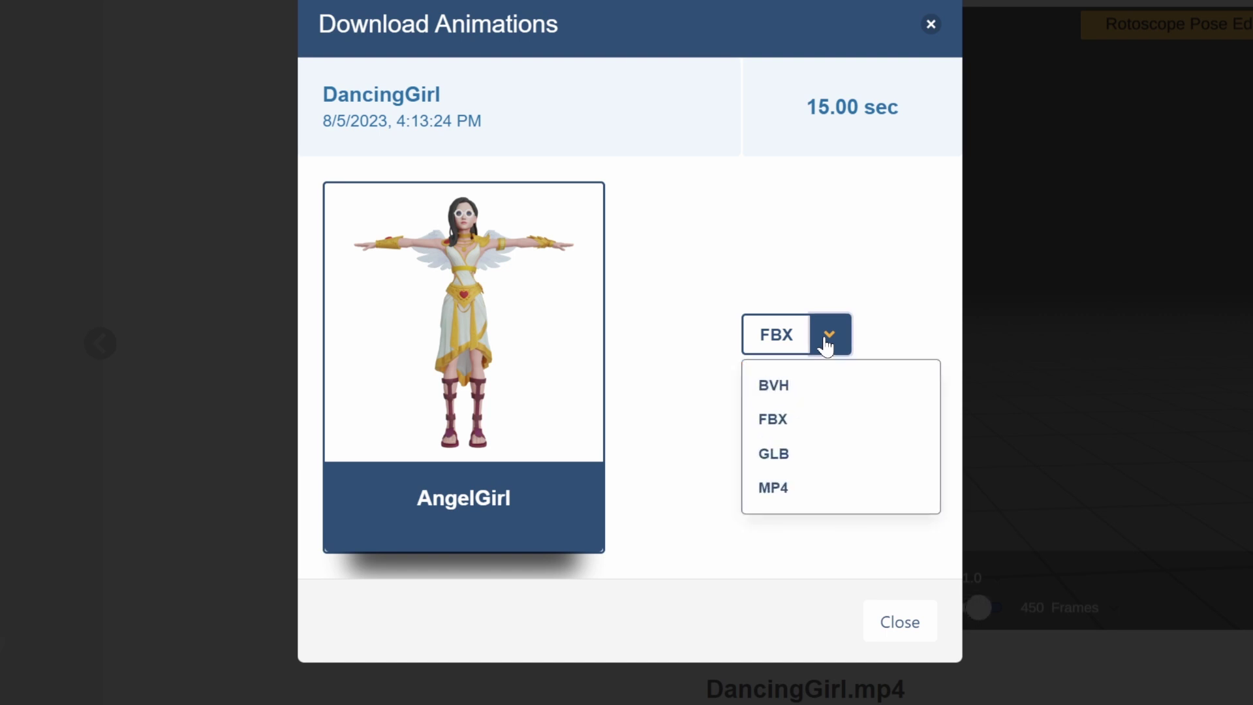
pyautogui.click(806, 498)
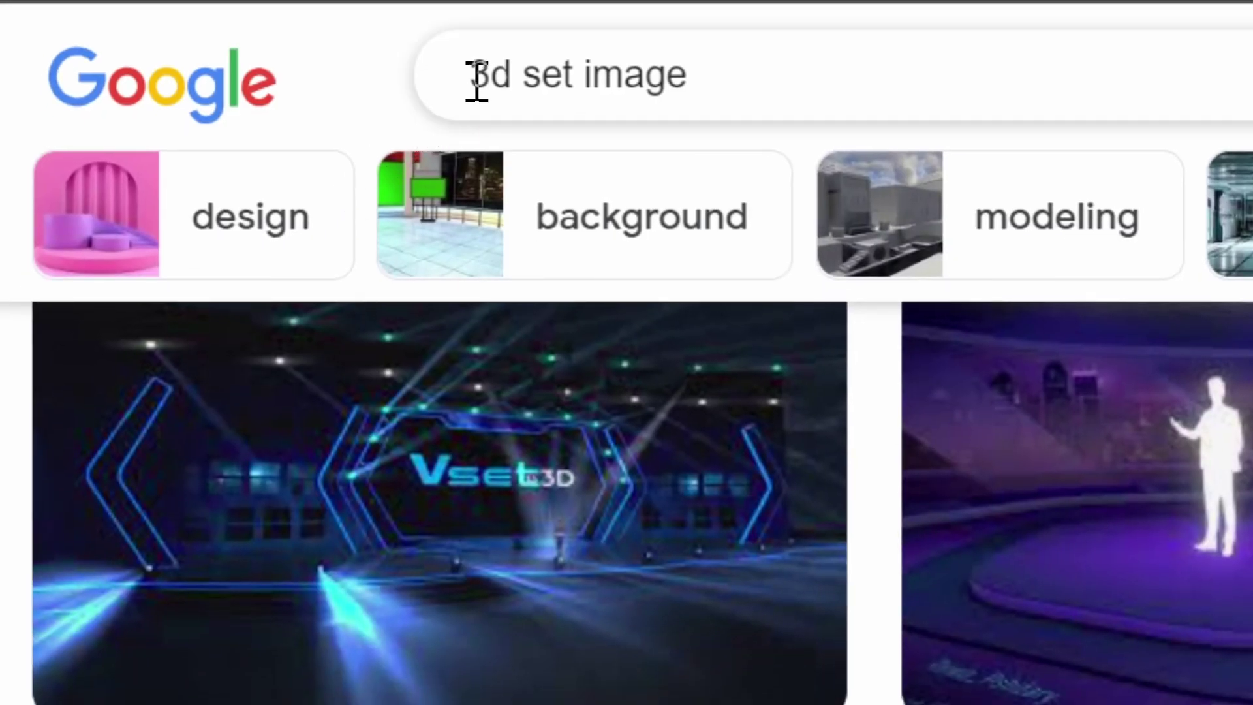
# - Save the ArtStation virtual set image from Google Images and import it into the project
pyautogui.moveTo(477, 79); pyautogui.dragTo(681, 77)
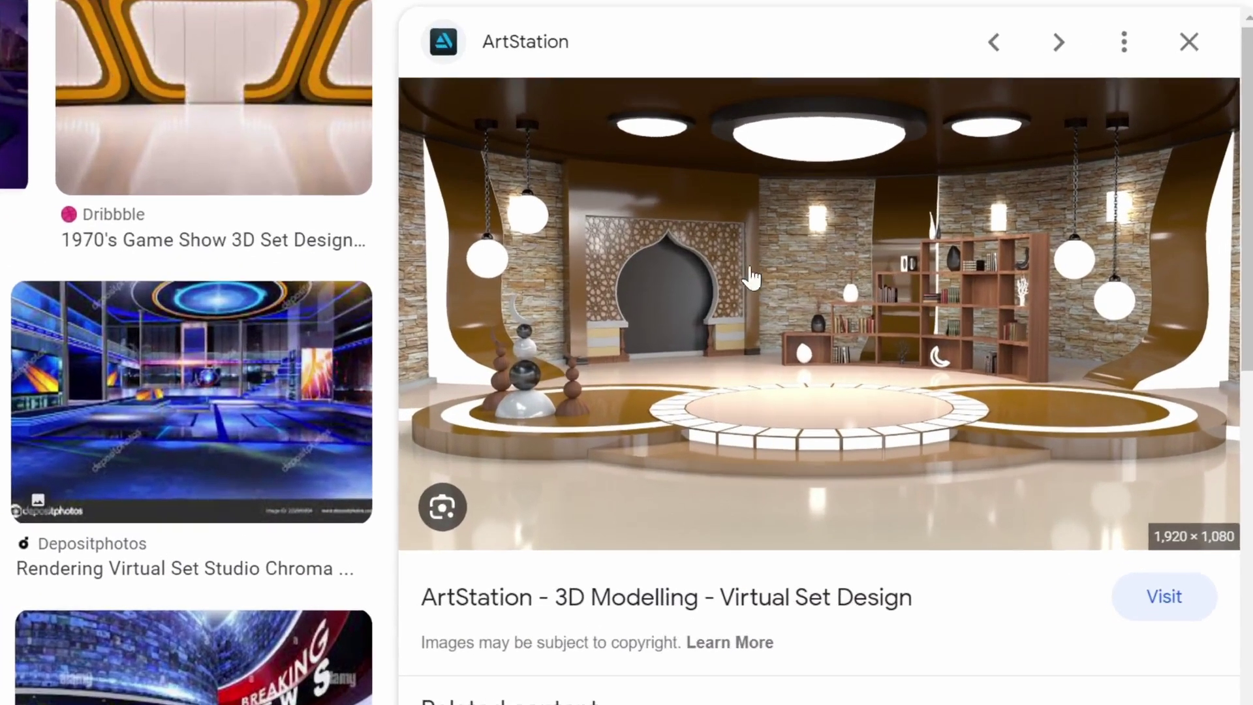
pyautogui.rightClick(856, 294)
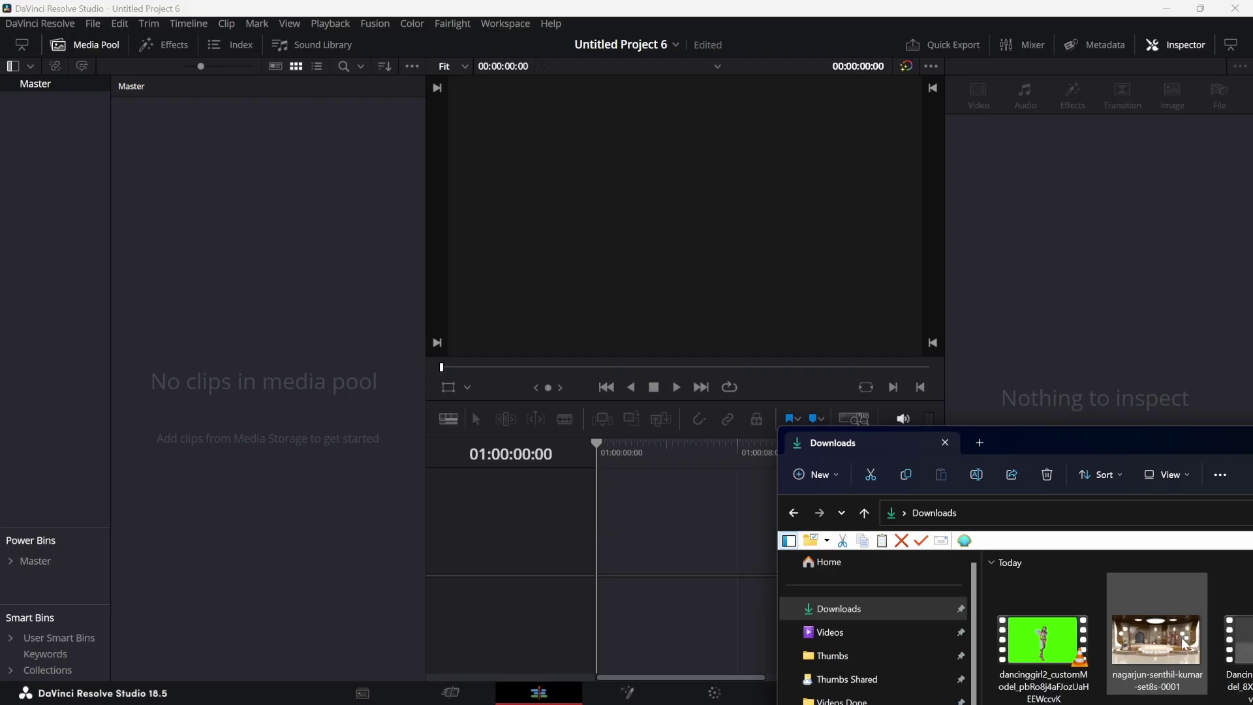
pyautogui.moveTo(1184, 643); pyautogui.dragTo(255, 246)
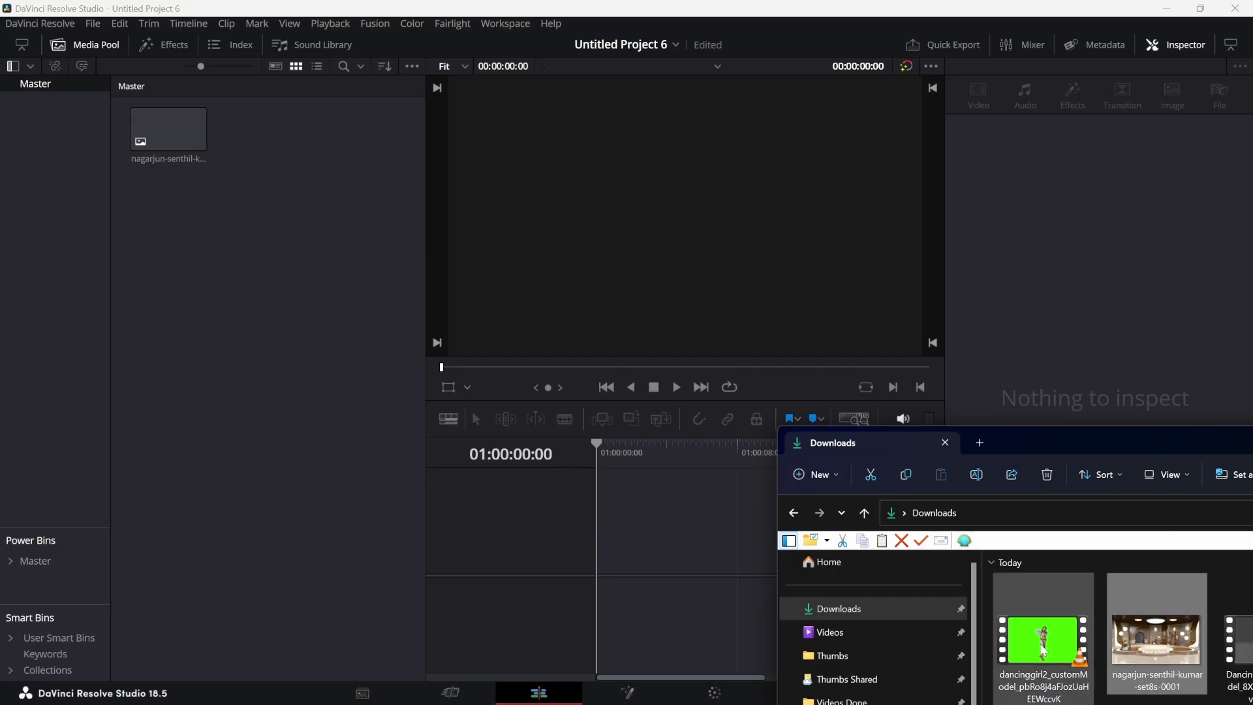
# - Import the dancing girl video and stack it on V2 above the studio image on a new timeline
pyautogui.moveTo(1043, 640); pyautogui.dragTo(238, 264)
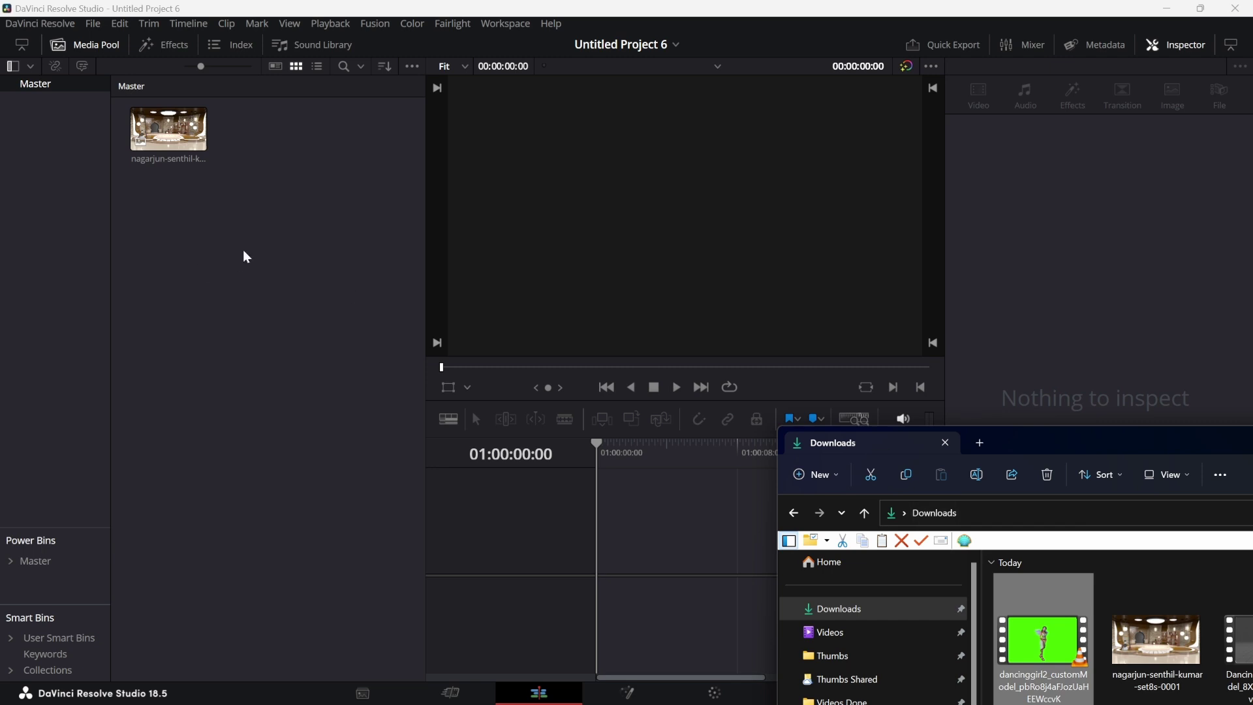
pyautogui.moveTo(269, 140); pyautogui.dragTo(598, 542)
pyautogui.moveTo(603, 568); pyautogui.dragTo(597, 562)
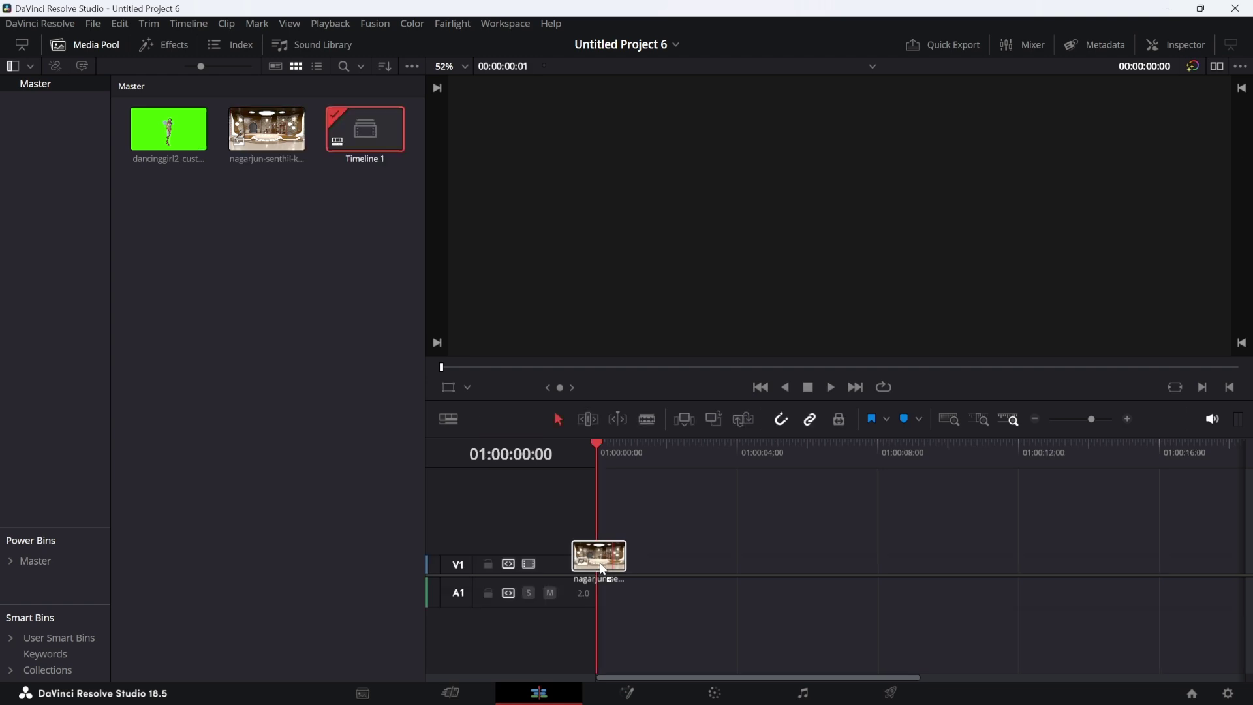
pyautogui.click(170, 141)
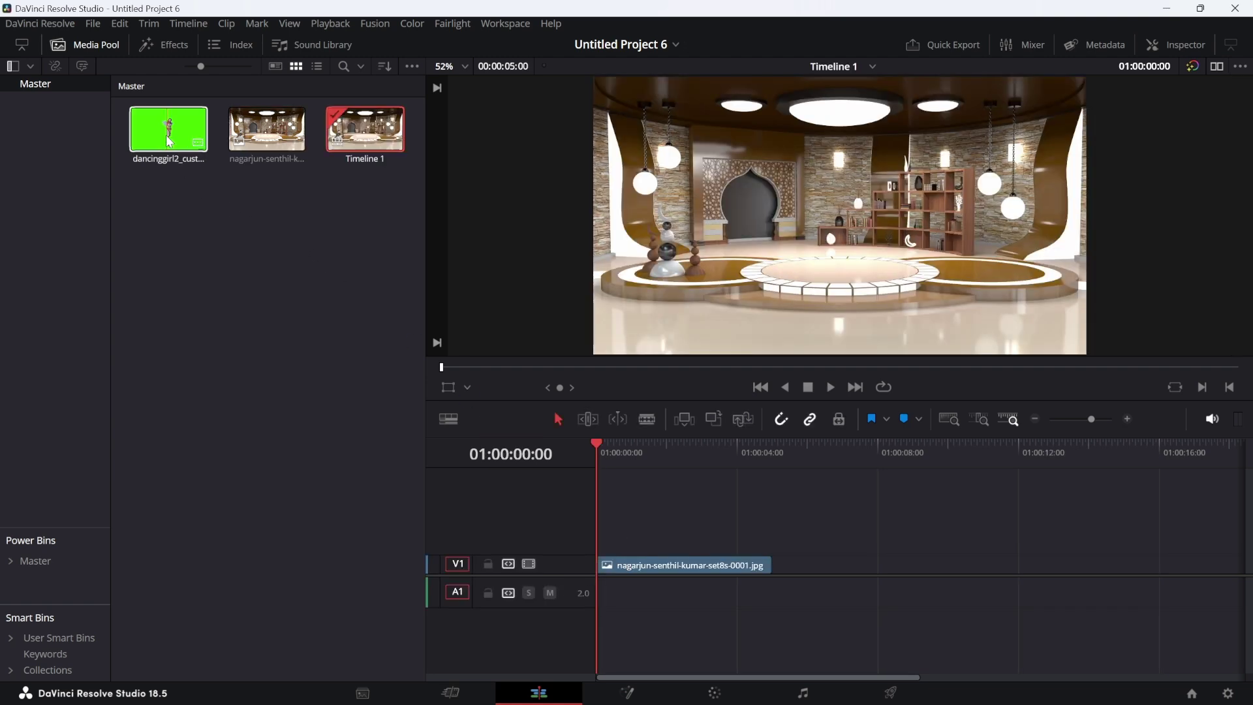
pyautogui.moveTo(618, 544); pyautogui.dragTo(607, 547)
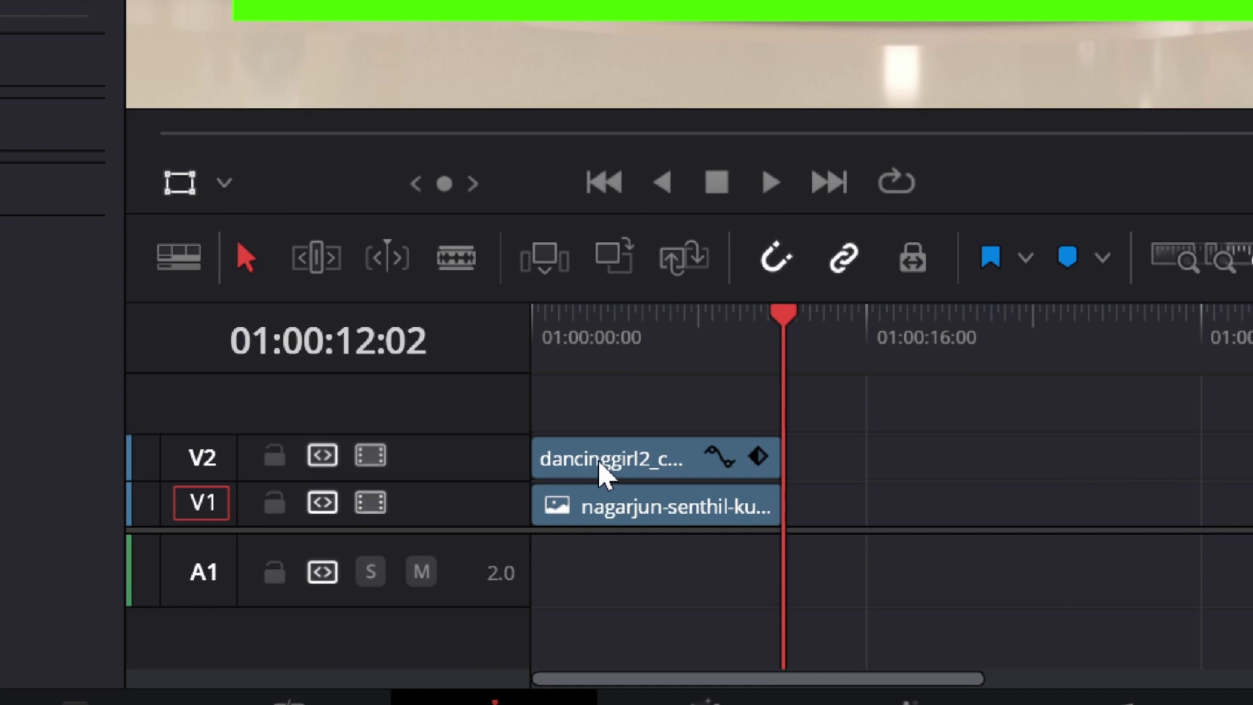
pyautogui.click(601, 468)
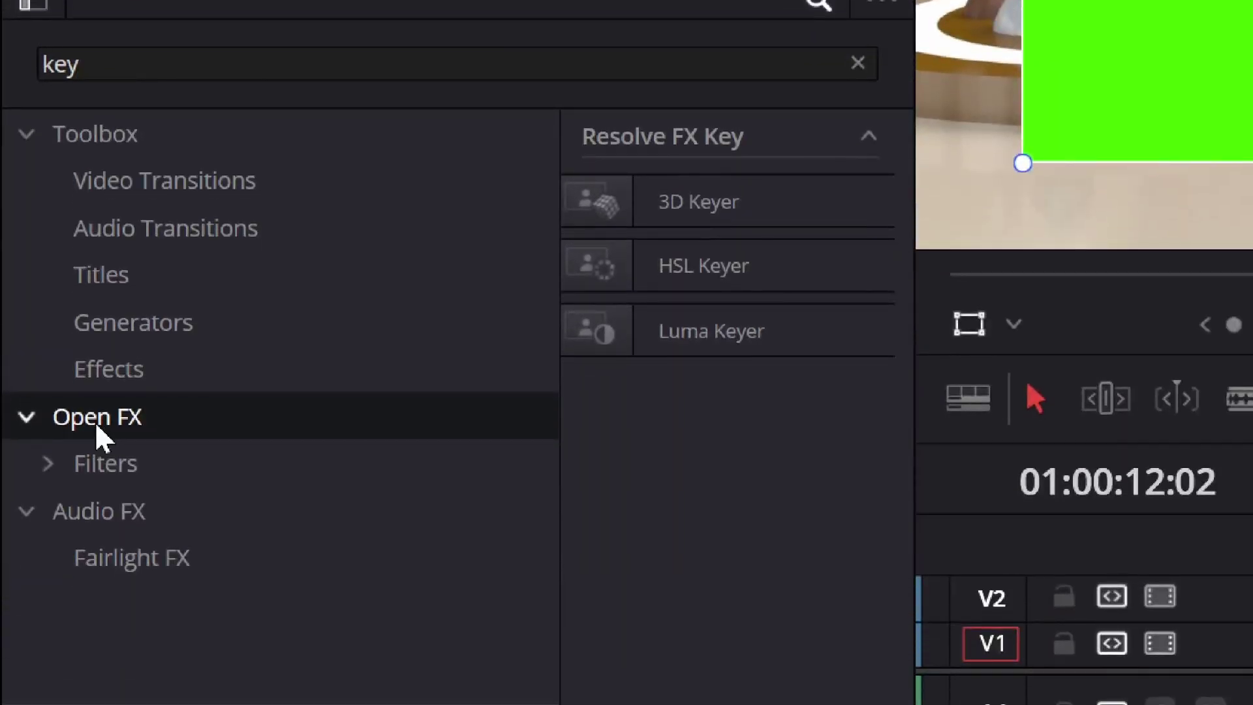
# - Apply the 3D Keyer to the dance clip, sample the green screen, and raise despill to 0.078
pyautogui.click(57, 58)
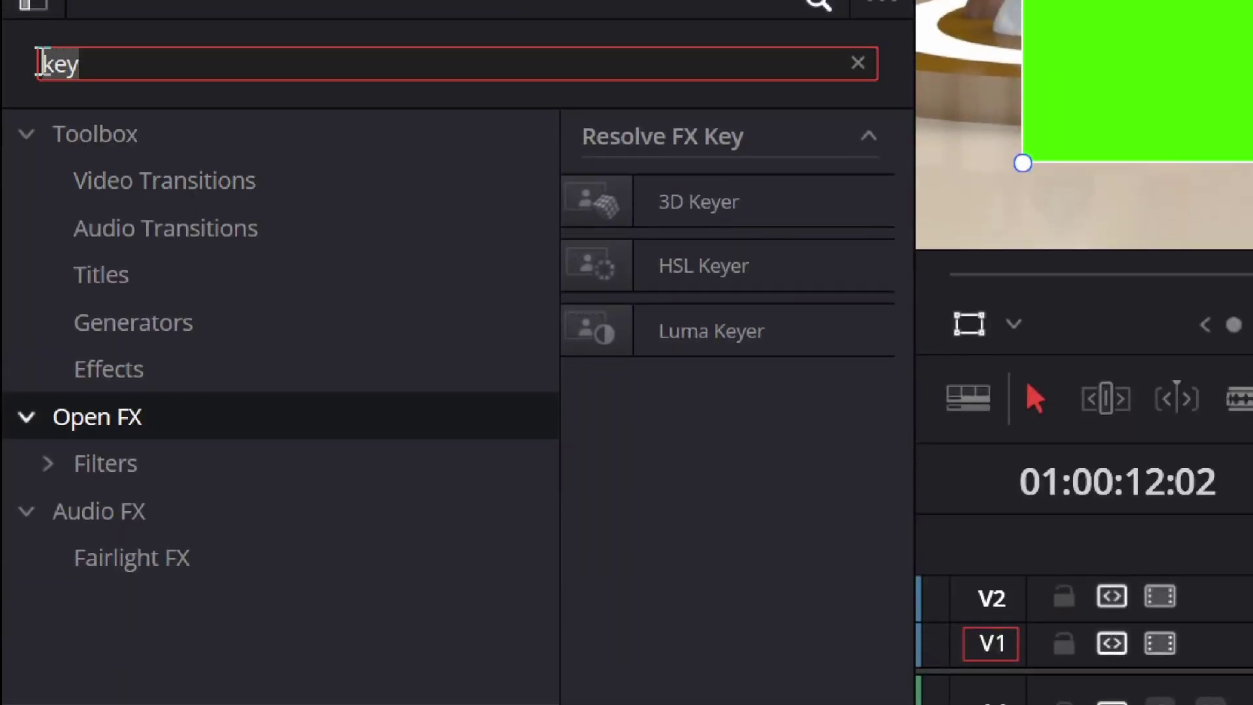
pyautogui.moveTo(715, 213); pyautogui.dragTo(1252, 600)
pyautogui.moveTo(902, 414); pyautogui.dragTo(895, 414)
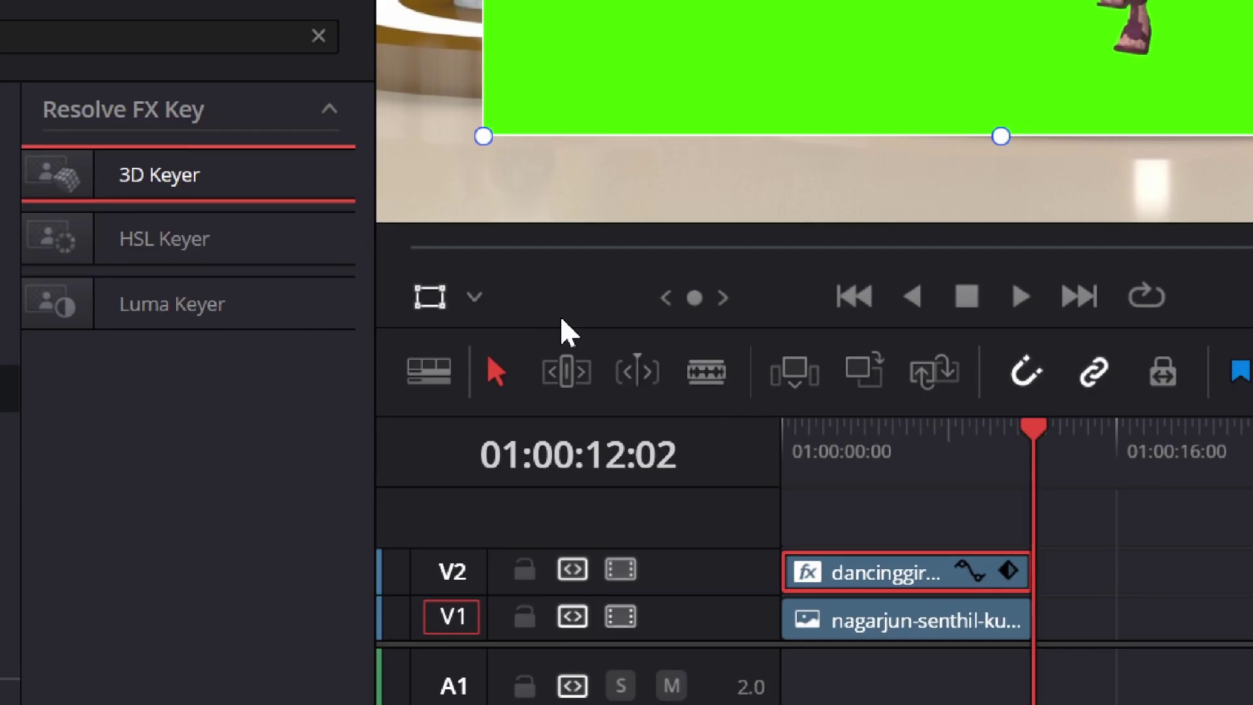
pyautogui.click(474, 298)
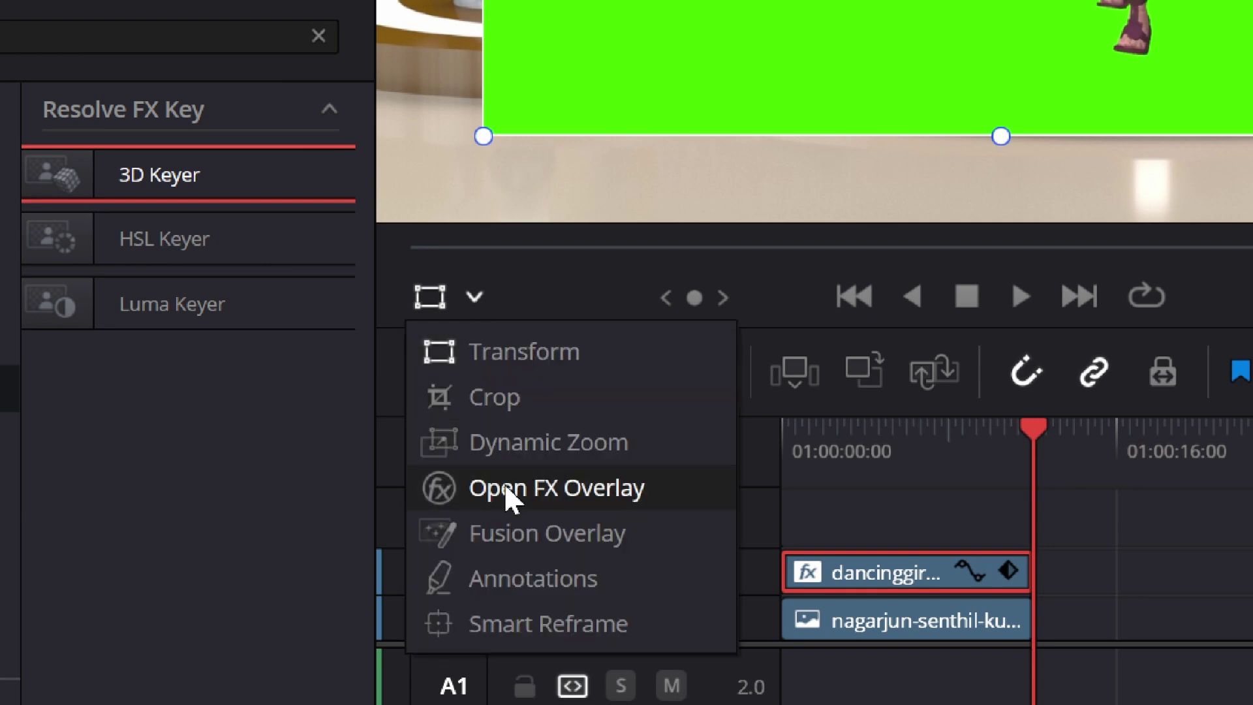
pyautogui.click(656, 497)
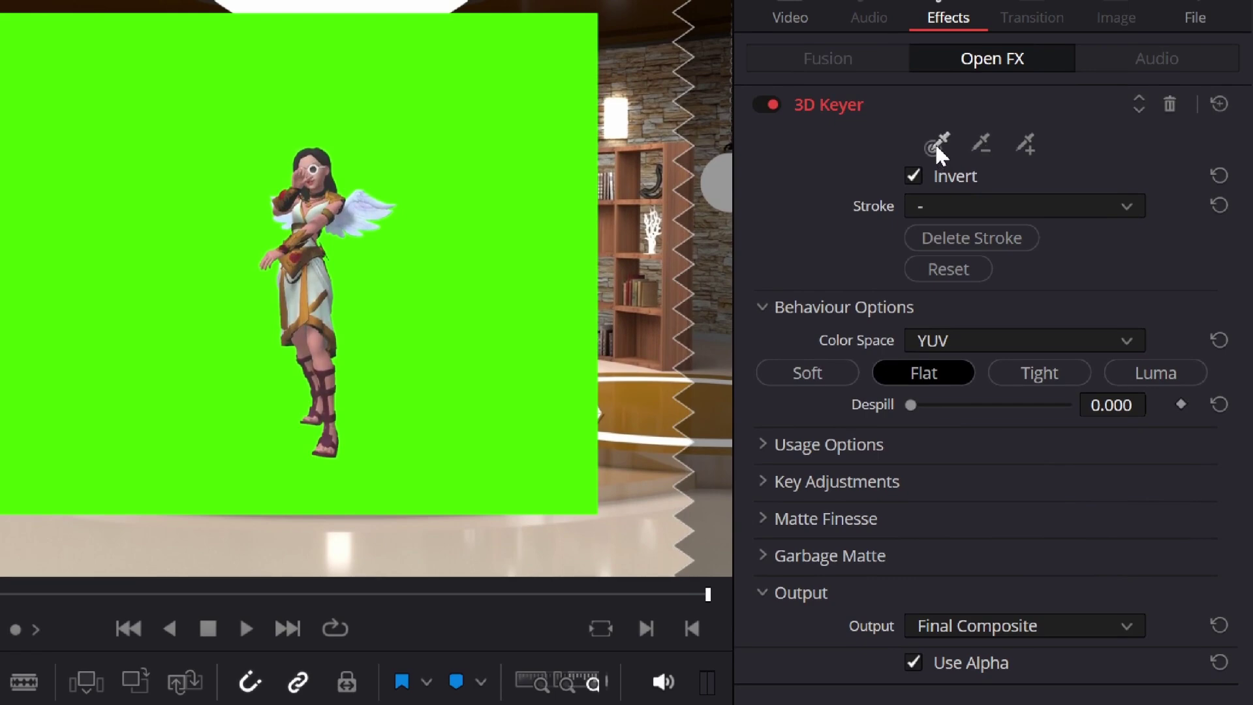
pyautogui.moveTo(465, 340); pyautogui.dragTo(483, 269)
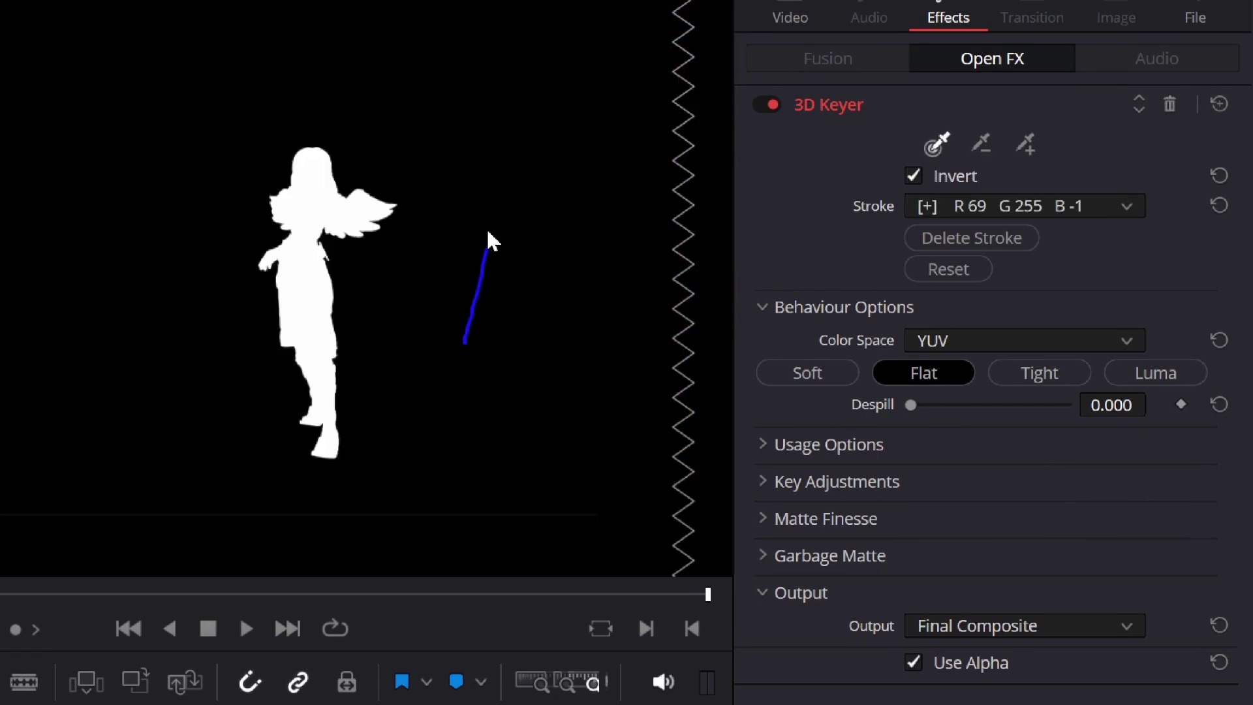
pyautogui.moveTo(60, 319); pyautogui.dragTo(60, 319)
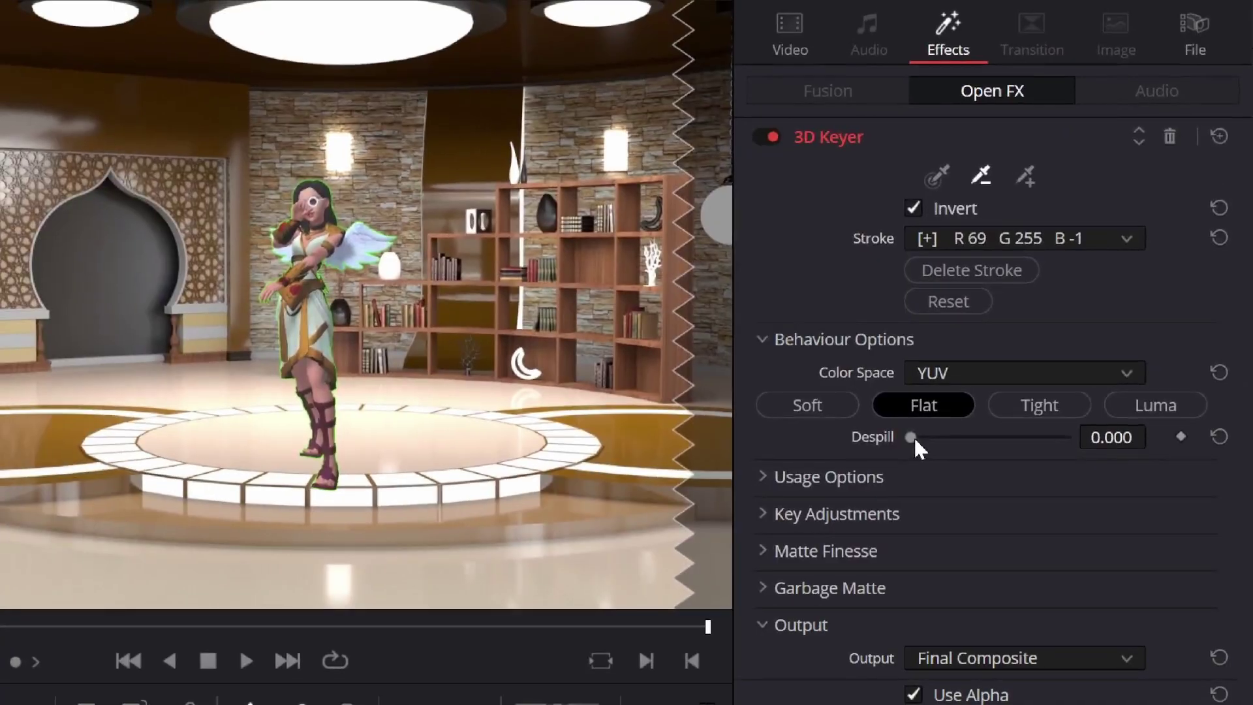
pyautogui.moveTo(911, 437); pyautogui.dragTo(1088, 437)
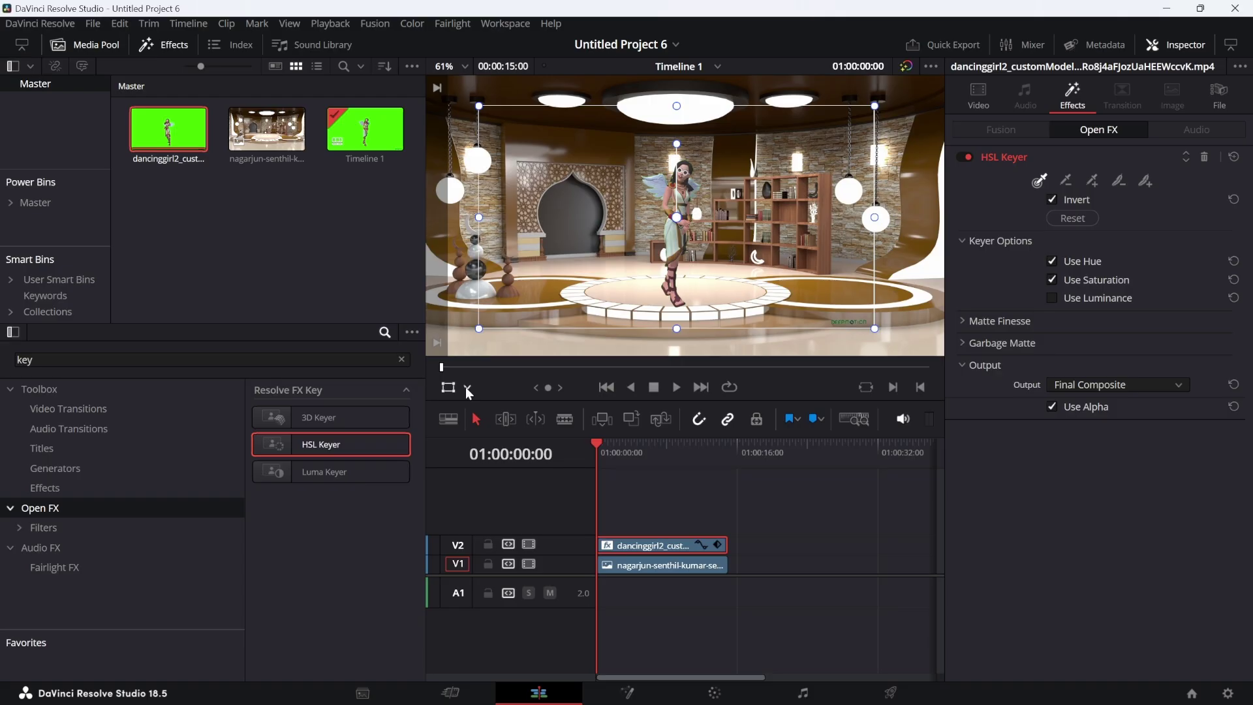
# - Crop away the right side of the dancing girl clip with the Crop overlay
pyautogui.click(466, 387)
pyautogui.click(486, 429)
pyautogui.moveTo(866, 223); pyautogui.dragTo(803, 222)
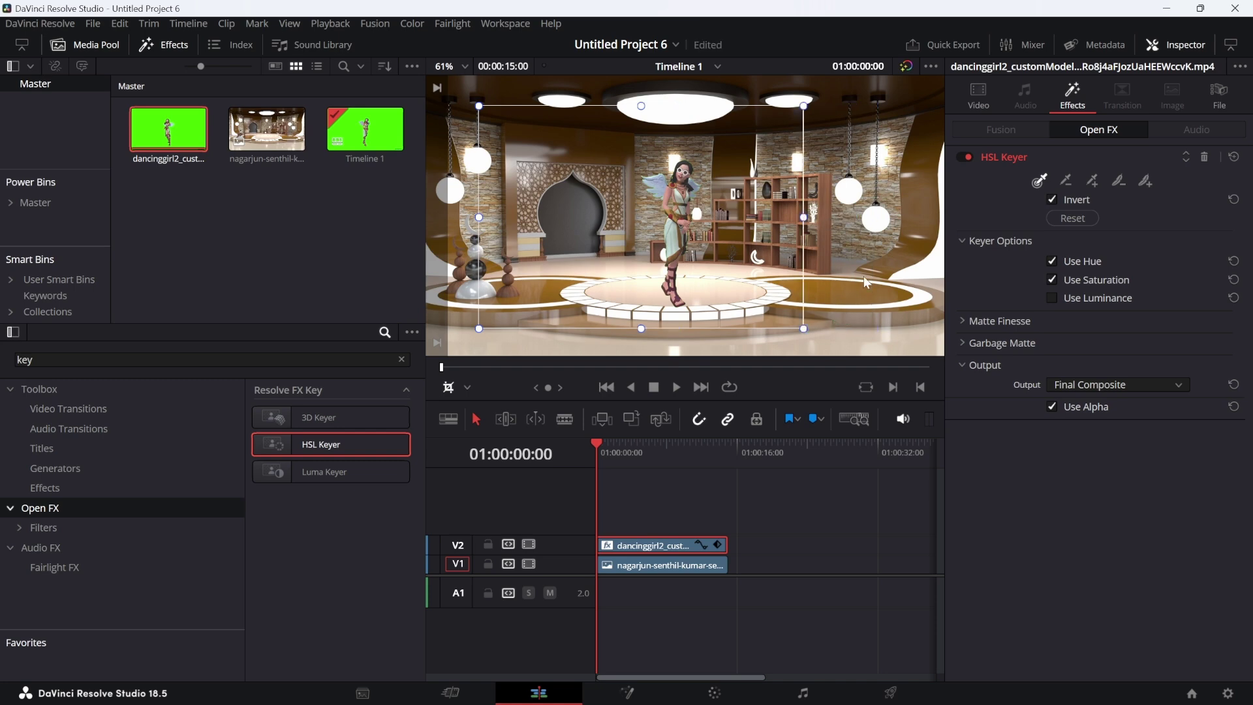